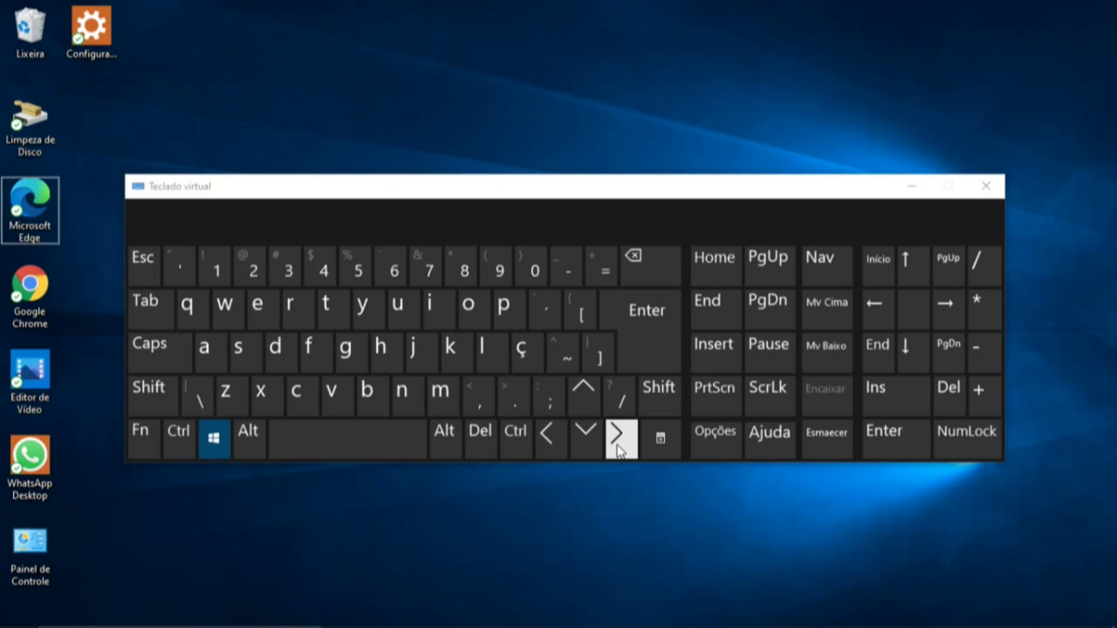
Minimize the virtual keyboard and open Microsoft Edge on the first virtual desktop.
{"action": "key", "text": "ctrl"}
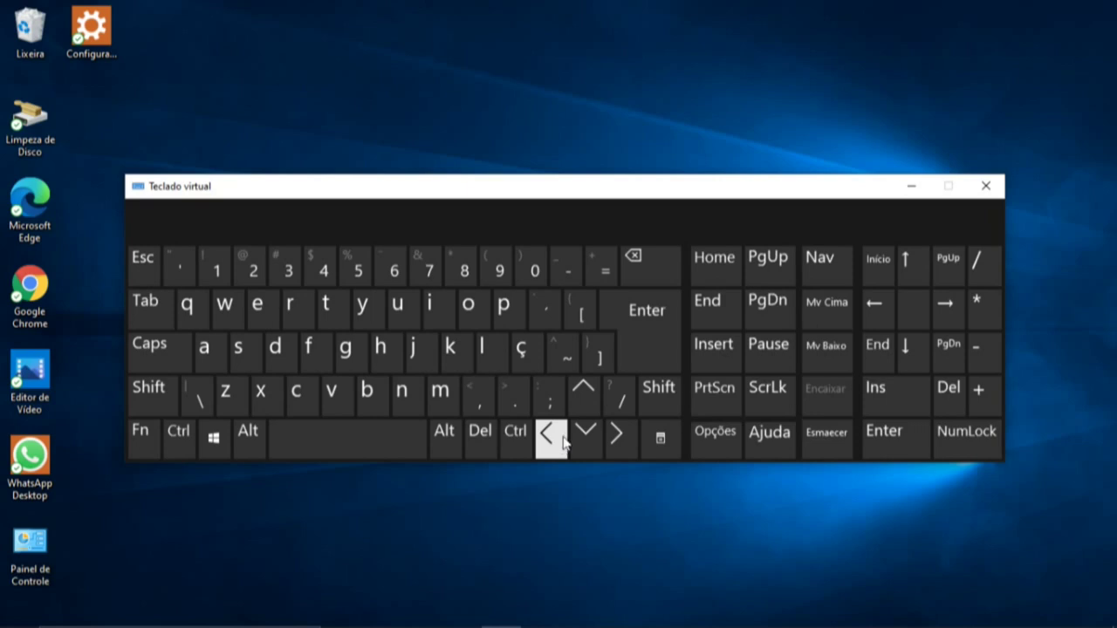
{"action": "left_click", "coordinate": [911, 186]}
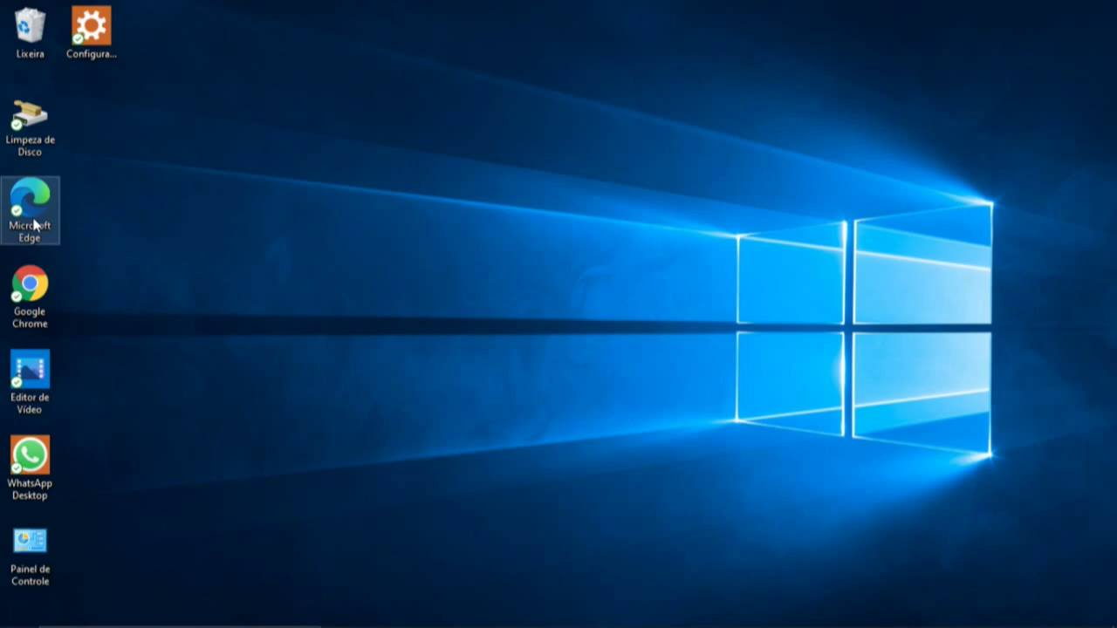
{"action": "double_click", "coordinate": [35, 225]}
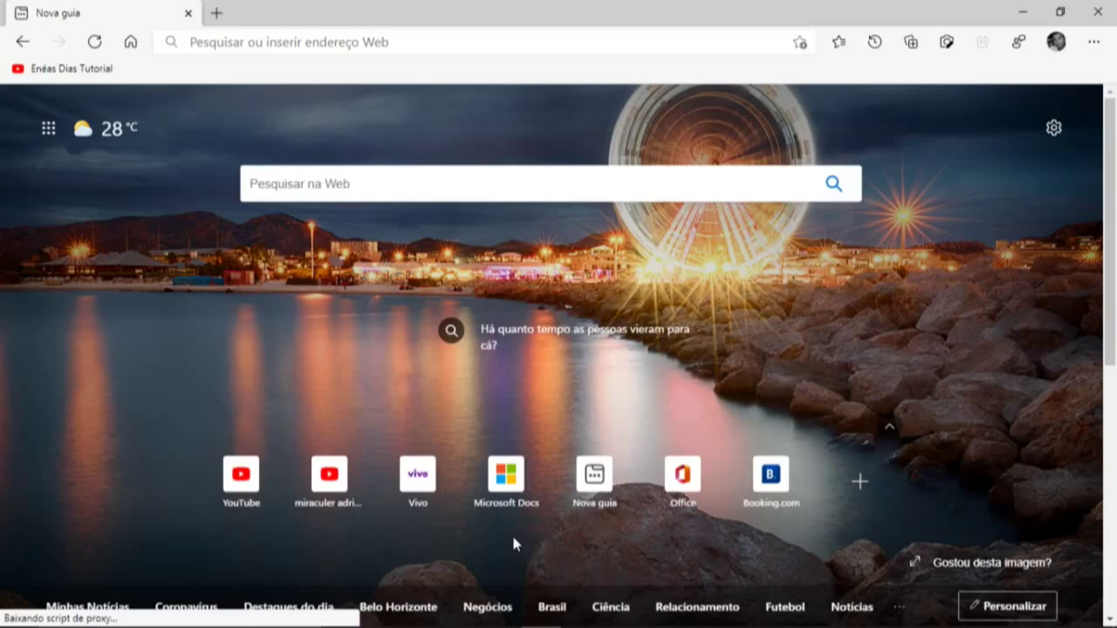
Switch to the second virtual desktop and open Painel de Controle there.
{"action": "key", "text": "alt+F4"}
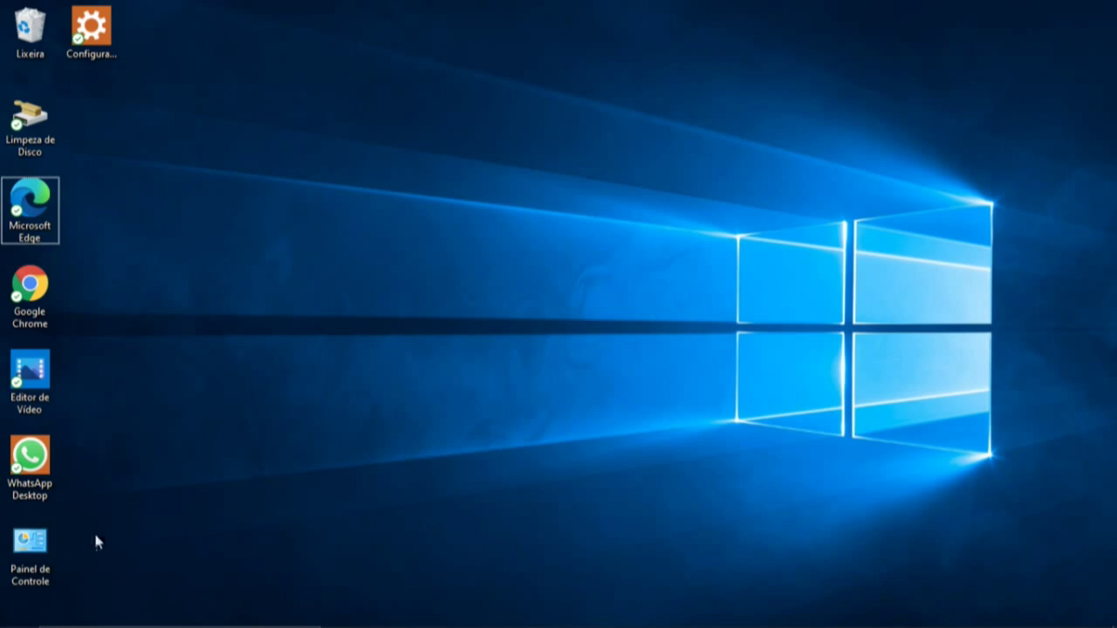
{"action": "double_click", "coordinate": [22, 566]}
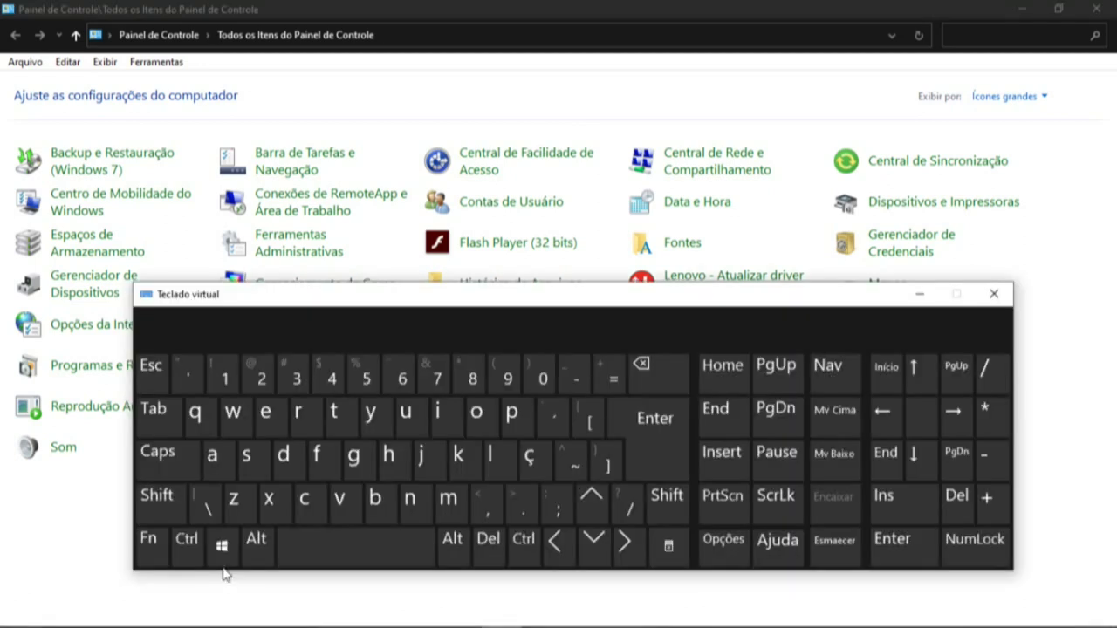
Switch from the Painel de Controle desktop to the Edge desktop and back, using the virtual keyboard.
{"action": "left_click", "coordinate": [222, 563]}
{"action": "left_click", "coordinate": [563, 558]}
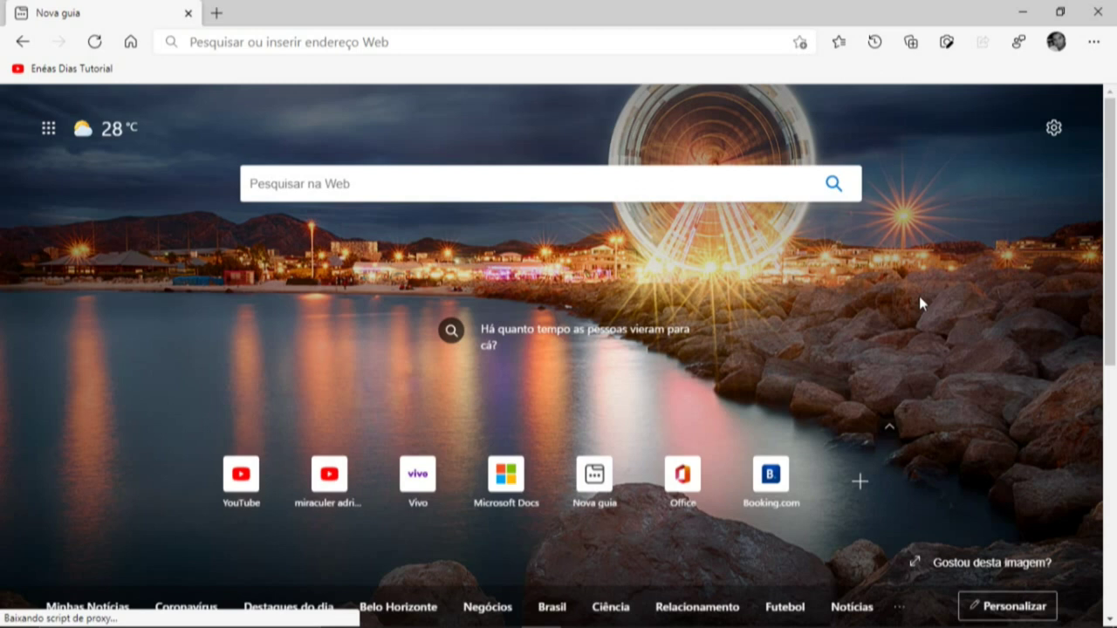
{"action": "mouse_move", "coordinate": [500, 614]}
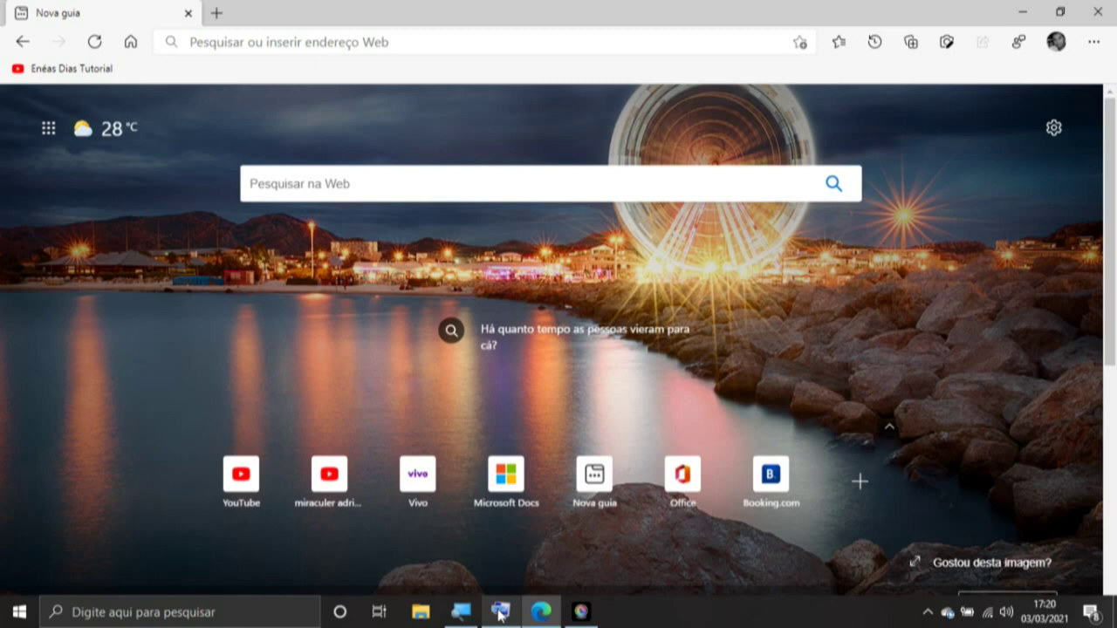
{"action": "left_click", "coordinate": [499, 612]}
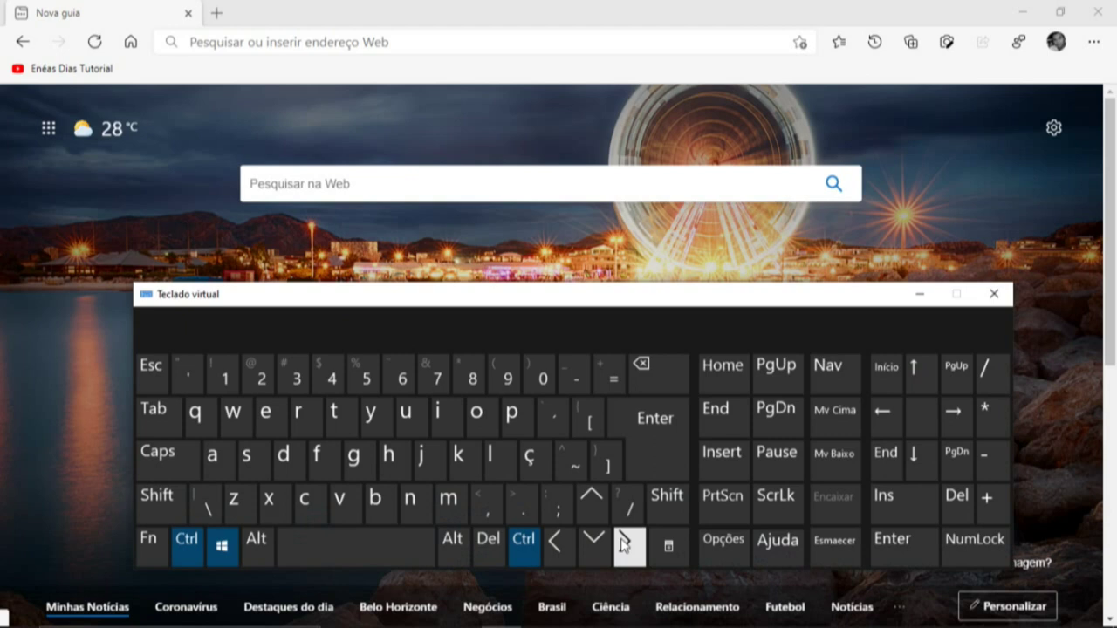
{"action": "left_click", "coordinate": [623, 543]}
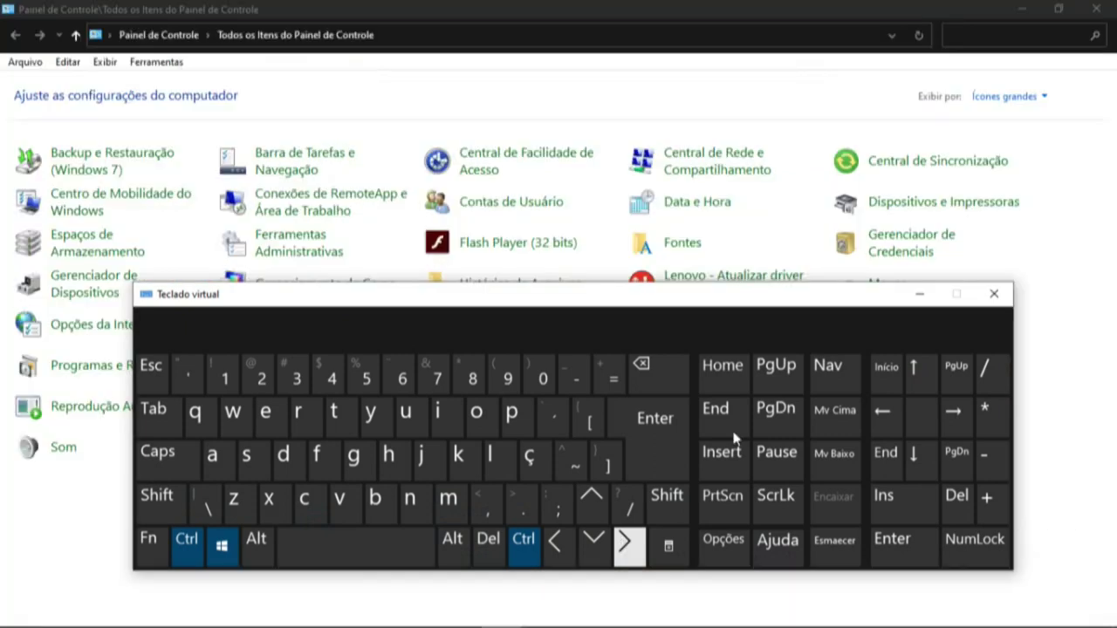
Create a third virtual desktop with the virtual keyboard's shortcut keys.
{"action": "left_click", "coordinate": [920, 296]}
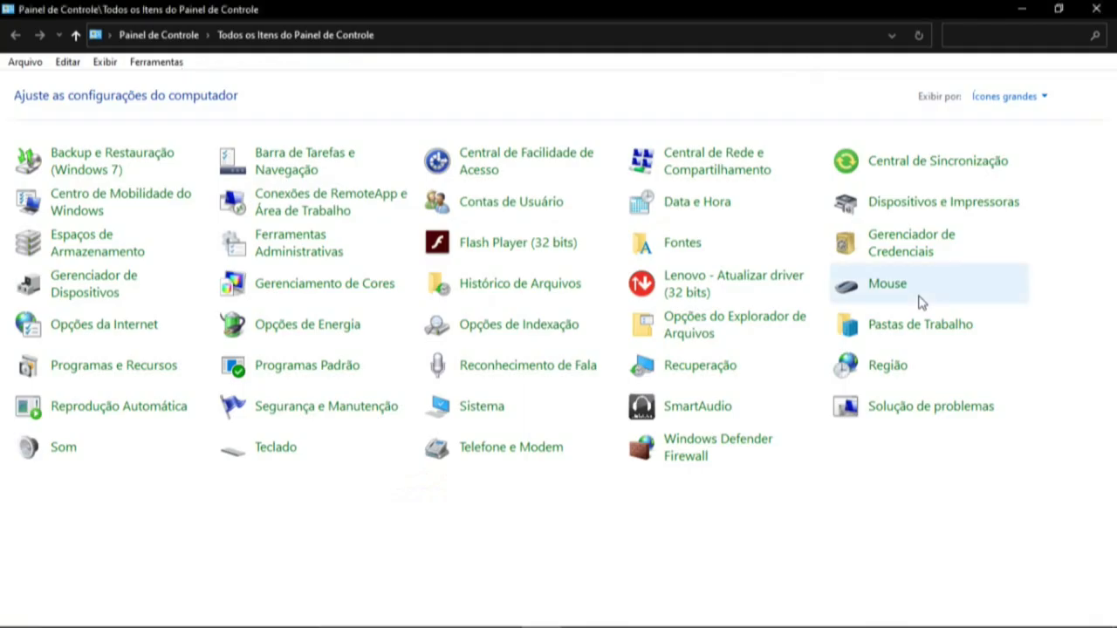
{"action": "mouse_move", "coordinate": [490, 618]}
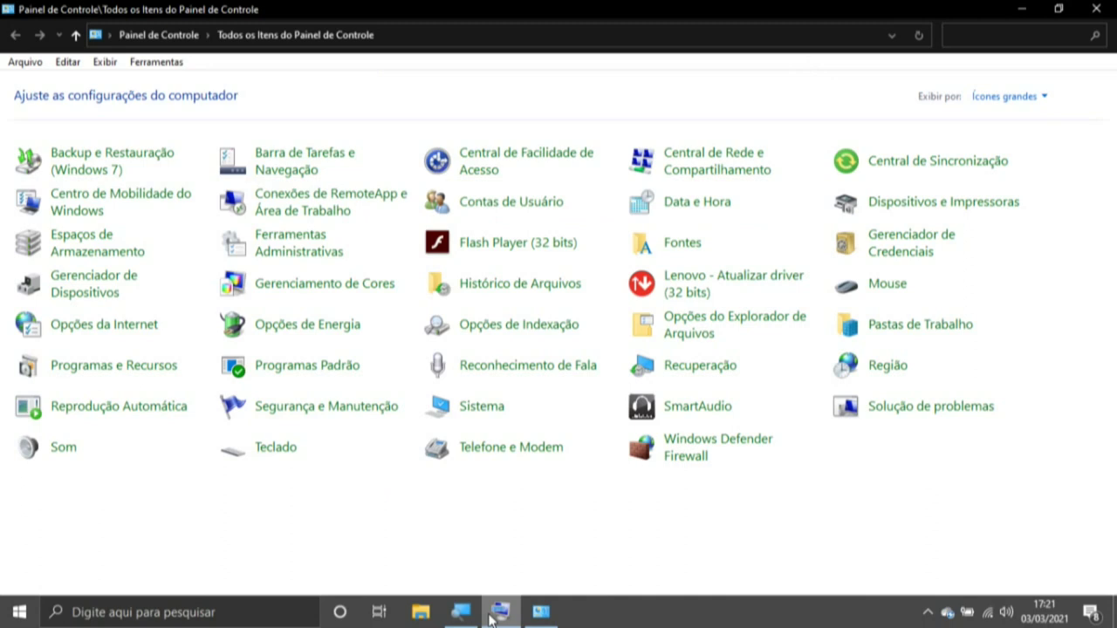
{"action": "left_click", "coordinate": [494, 615]}
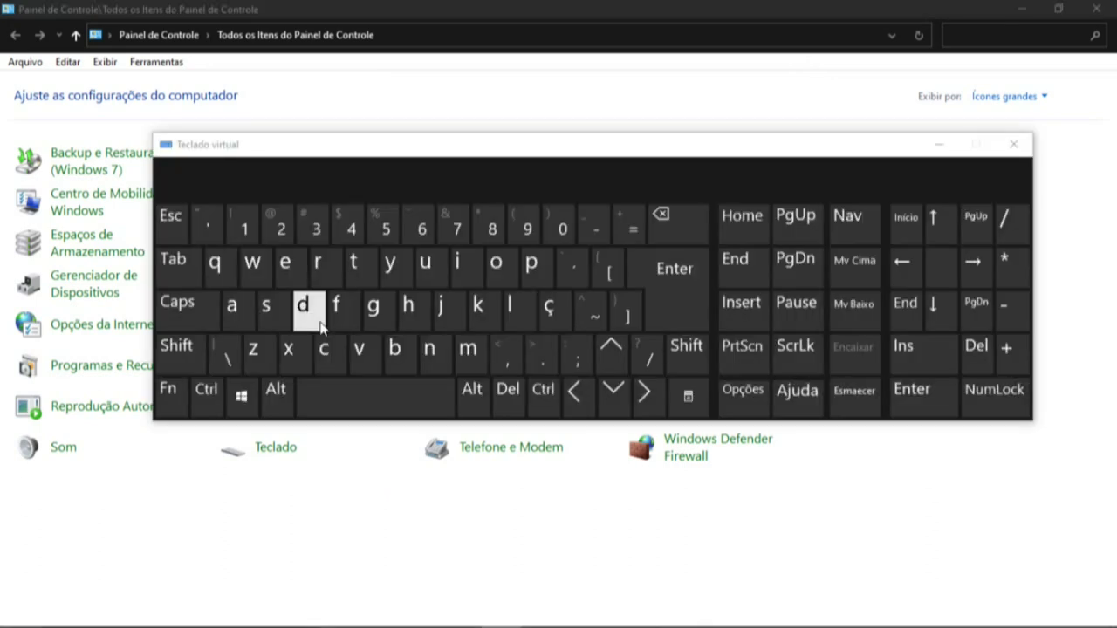
{"action": "key", "text": "super"}
{"action": "left_click", "coordinate": [320, 324]}
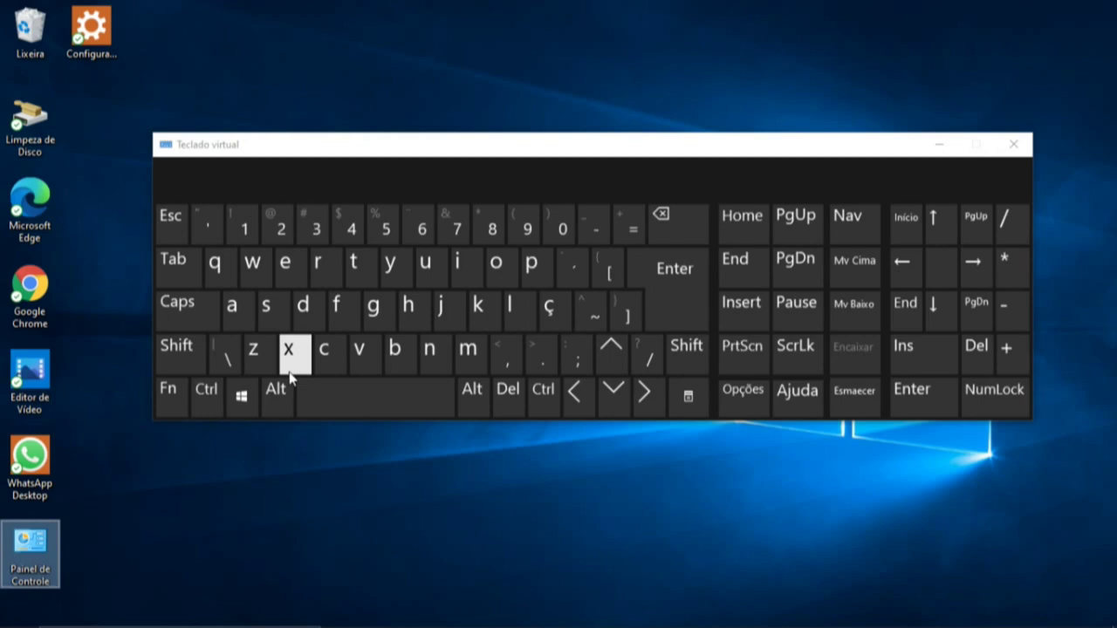
Open Task View from the virtual keyboard and preview the windows on Área de Trabalho 1 and Área de Trabalho 2.
{"action": "left_click", "coordinate": [241, 403]}
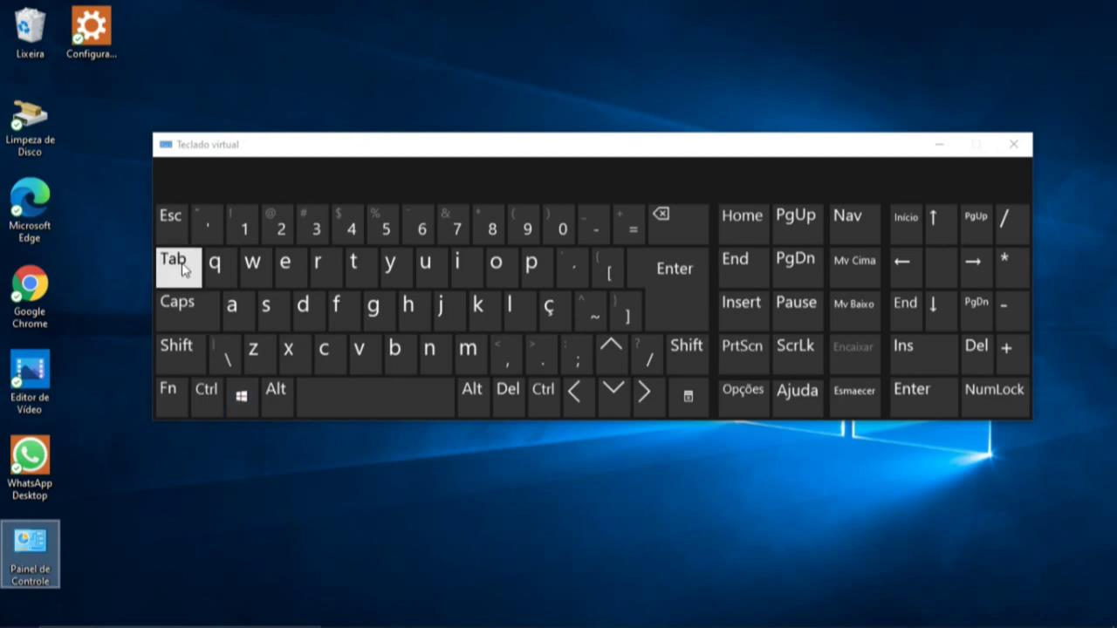
{"action": "left_click", "coordinate": [183, 269]}
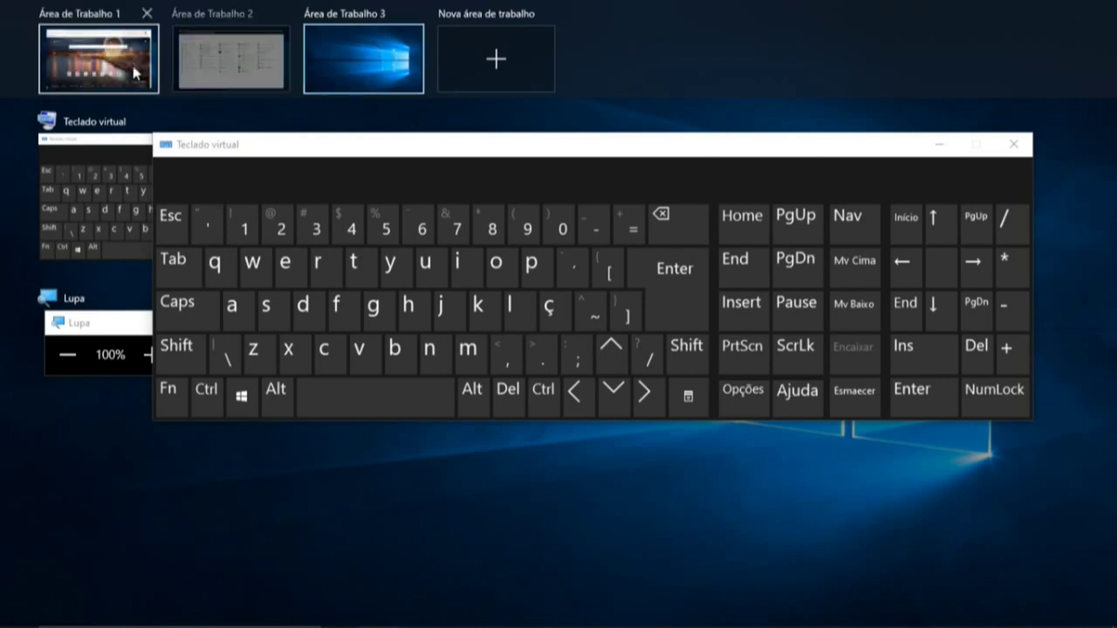
{"action": "mouse_move", "coordinate": [221, 70]}
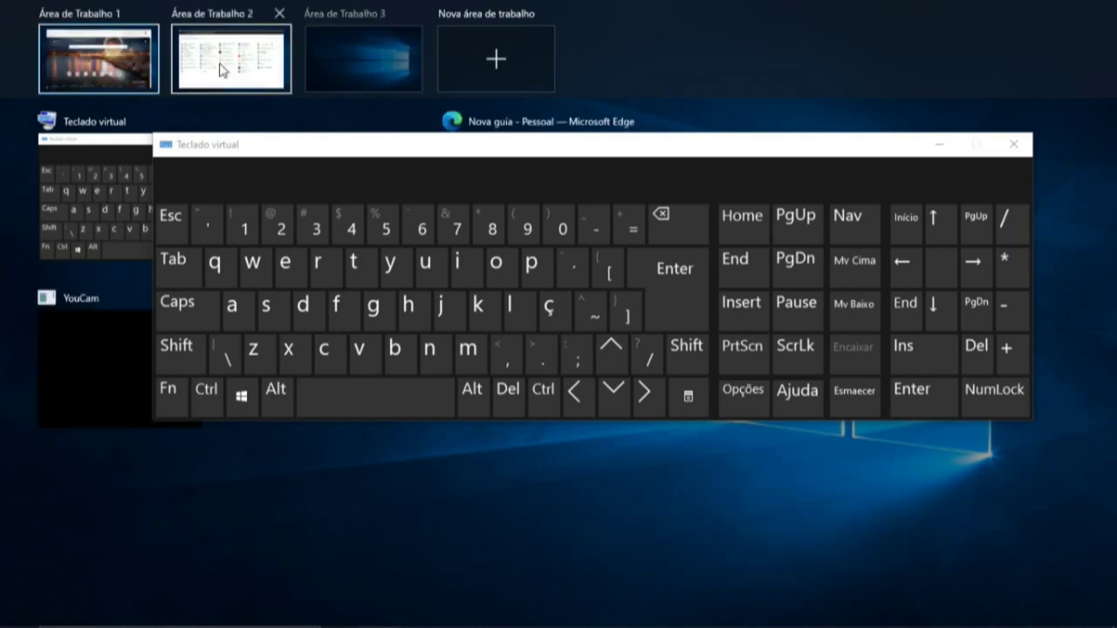
{"action": "left_click", "coordinate": [226, 70]}
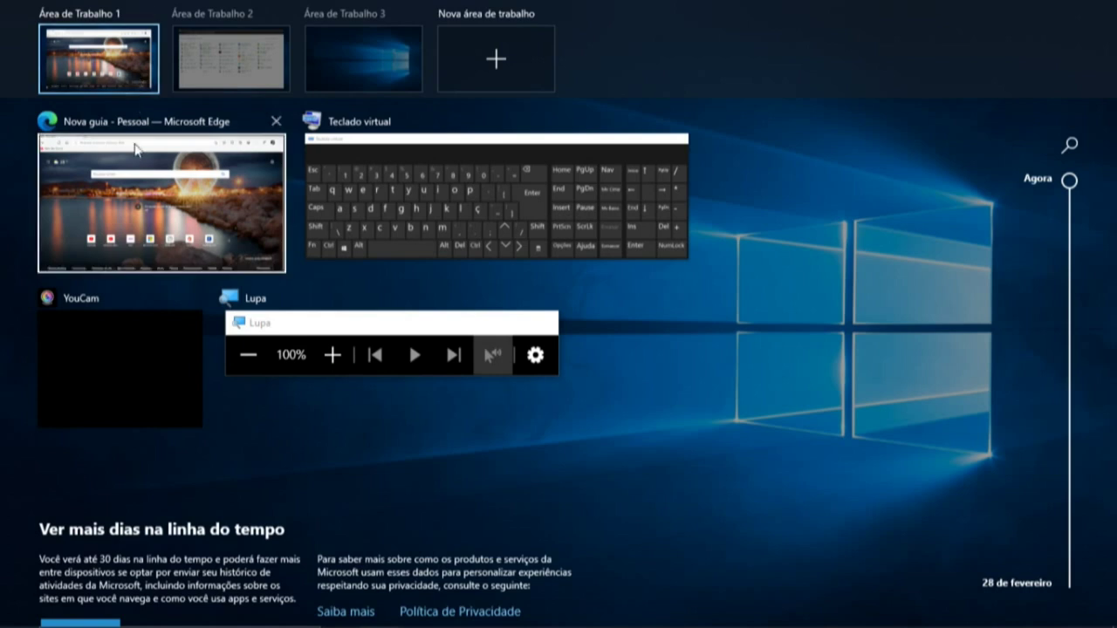
Move the Edge window from Área de Trabalho 1 to Área de Trabalho 3 in Task View and return it.
{"action": "left_click", "coordinate": [142, 189]}
{"action": "left_click_drag", "start_coordinate": [142, 189], "coordinate": [384, 48]}
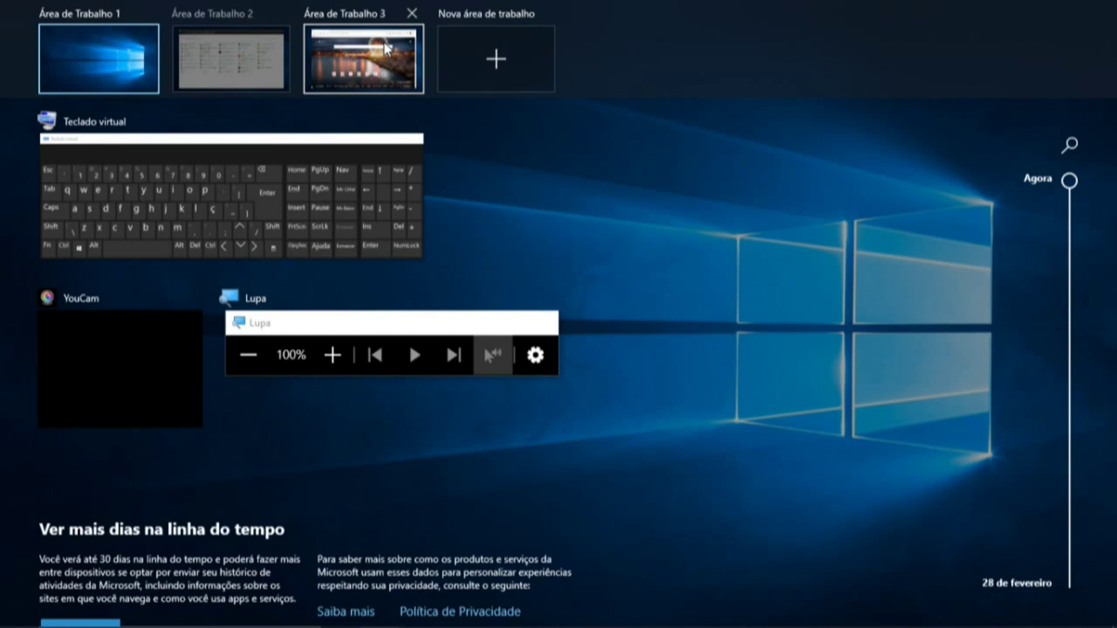
{"action": "mouse_move", "coordinate": [291, 52]}
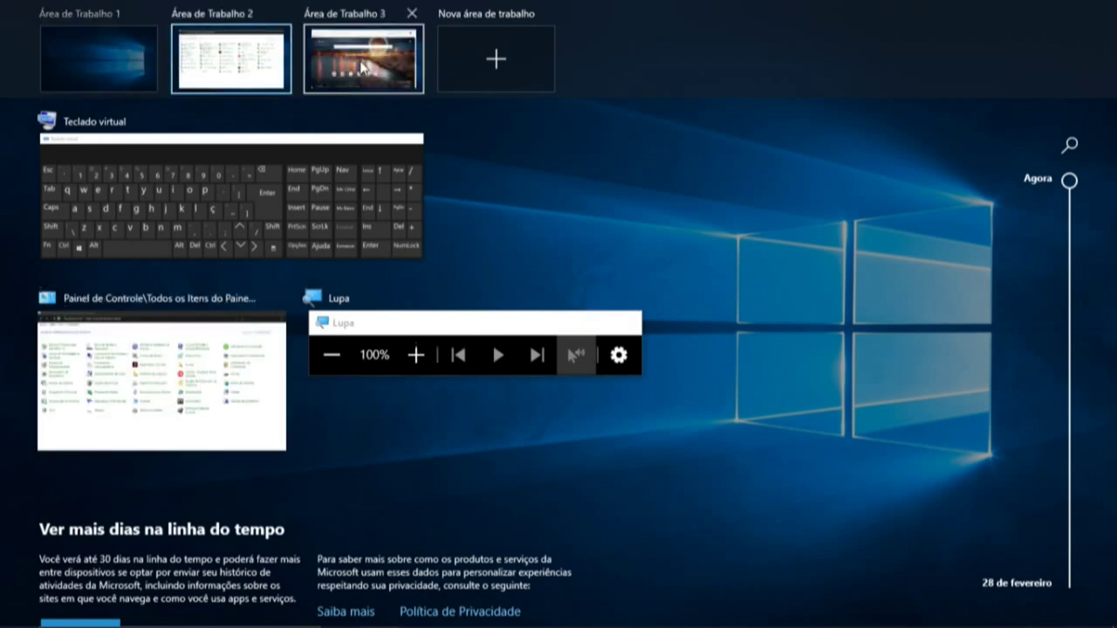
{"action": "mouse_move", "coordinate": [351, 79]}
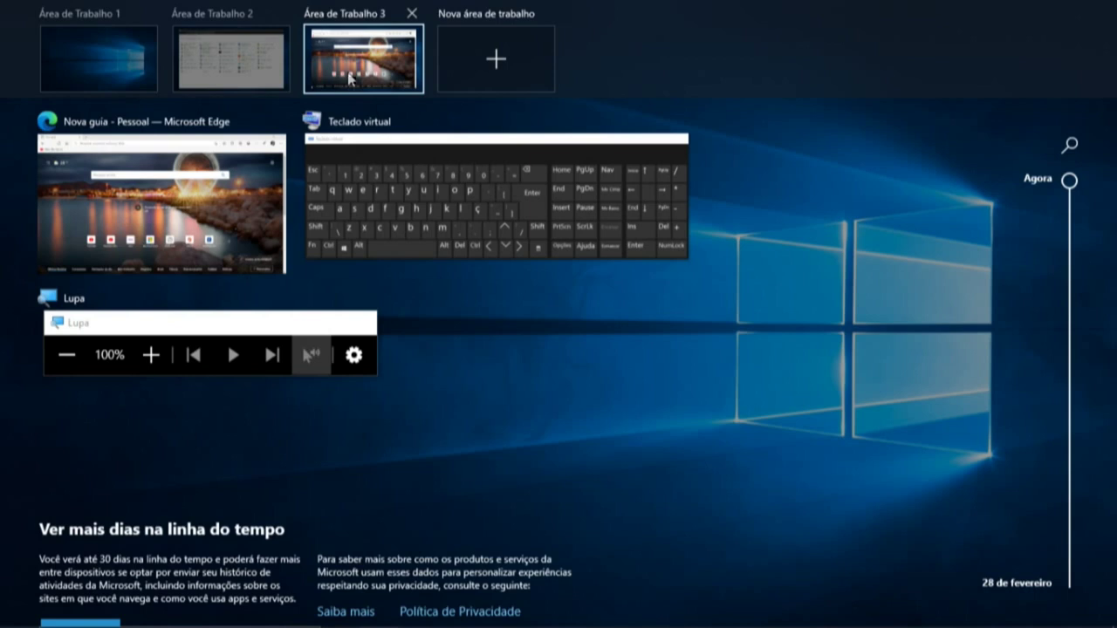
{"action": "left_click_drag", "start_coordinate": [161, 203], "coordinate": [83, 48]}
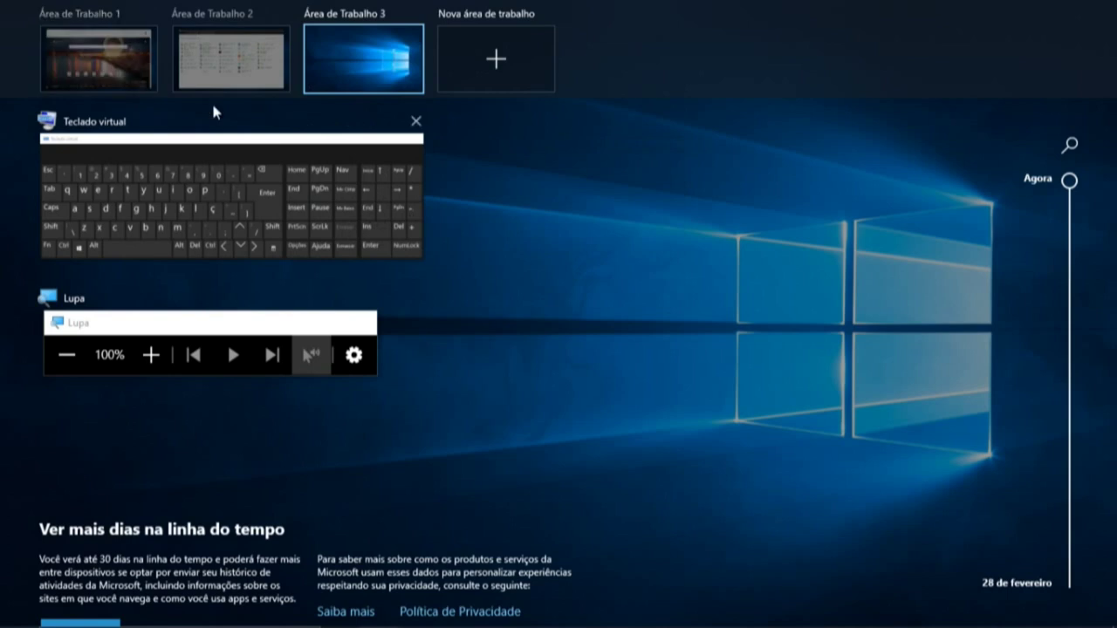
Leave Task View and go through the Edge desktop and the Painel de Controle desktop to the empty third desktop.
{"action": "left_click", "coordinate": [294, 80]}
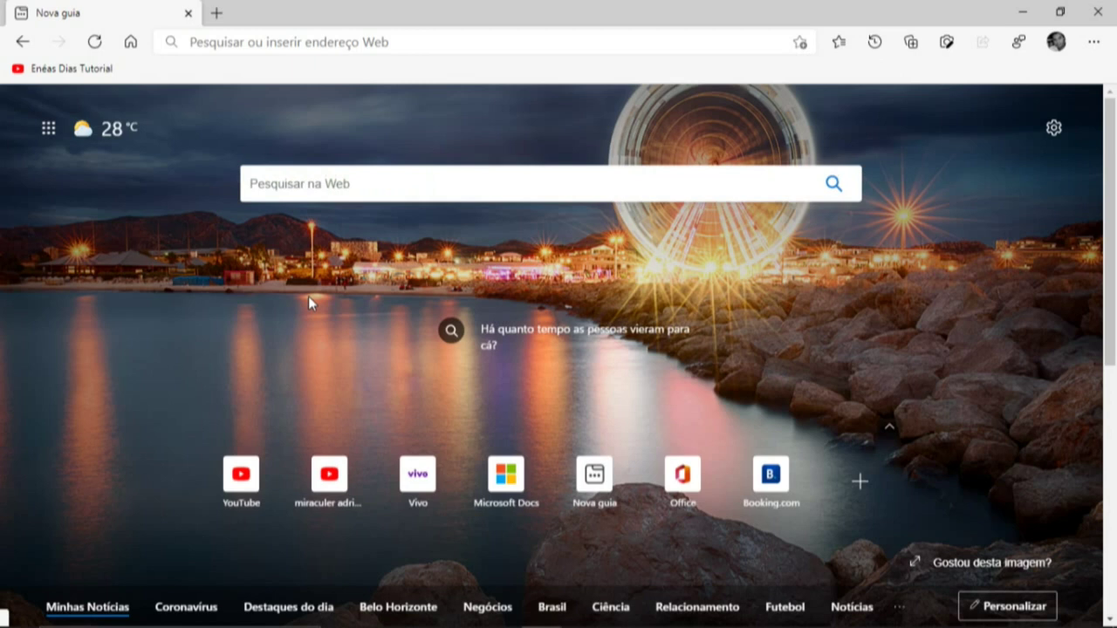
{"action": "key", "text": "alt+Tab"}
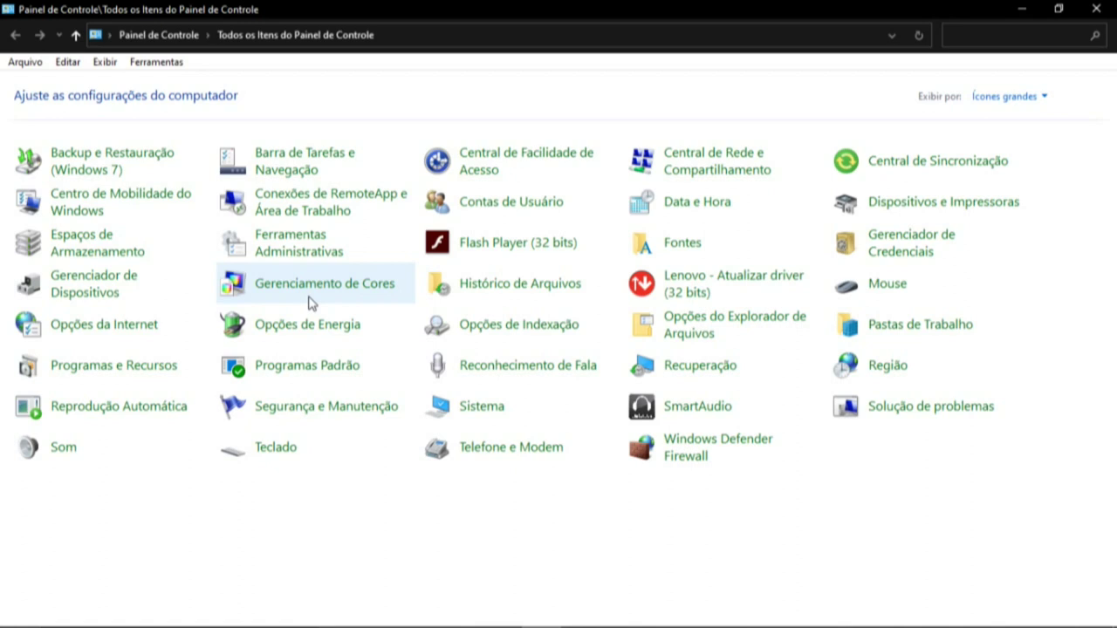
{"action": "key", "text": "alt+F4"}
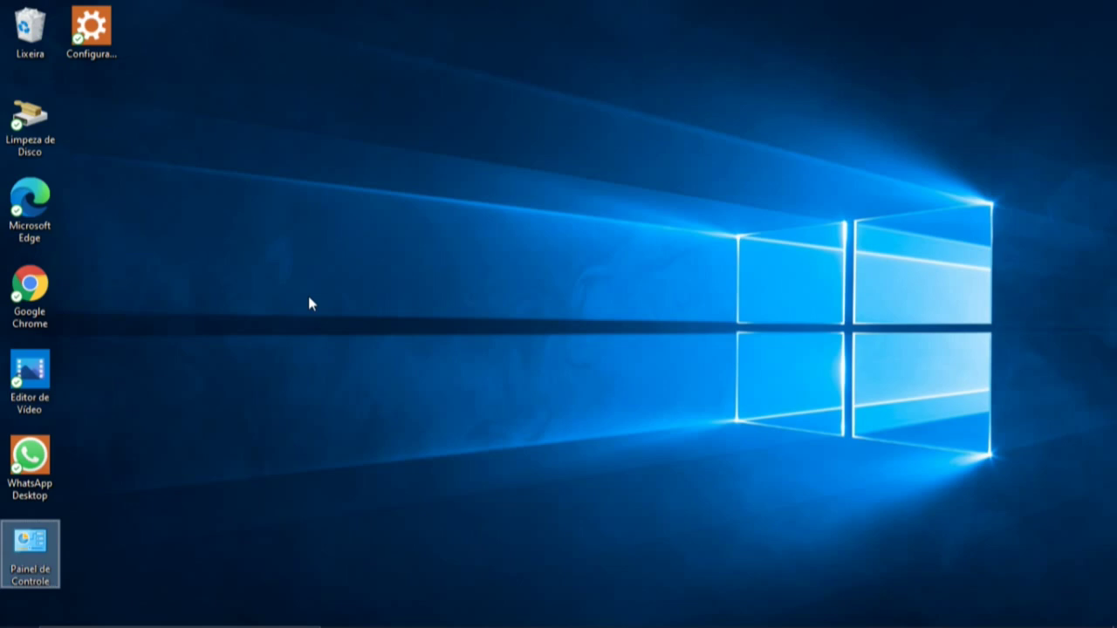
{"action": "left_click", "coordinate": [354, 266]}
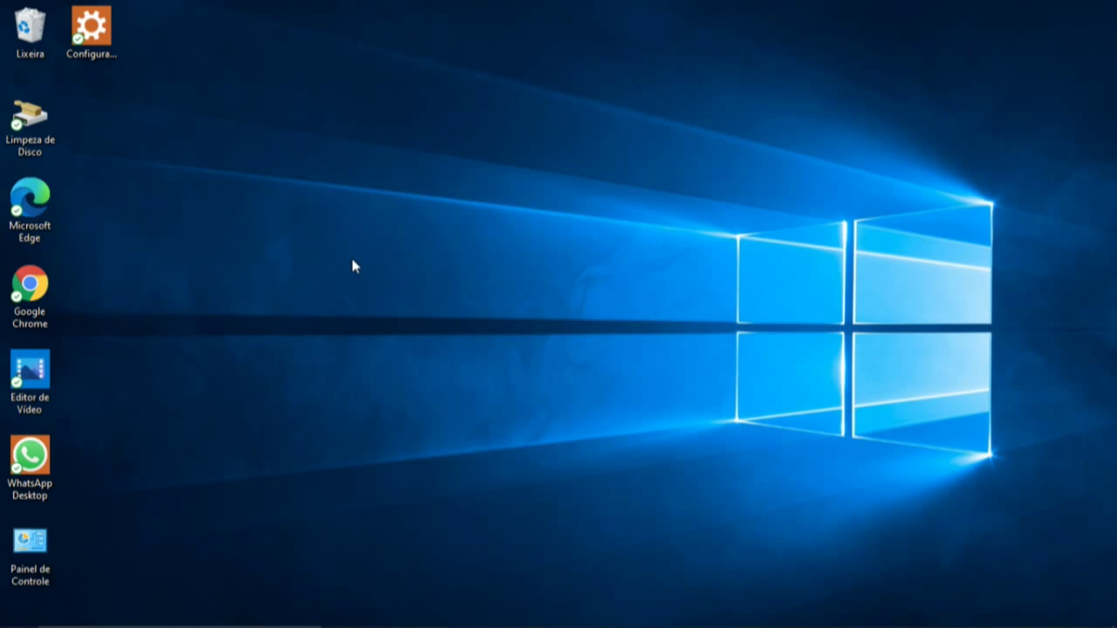
Bring up the virtual keyboard through Task View and close the third virtual desktop with its shortcut keys.
{"action": "key", "text": "super+Tab"}
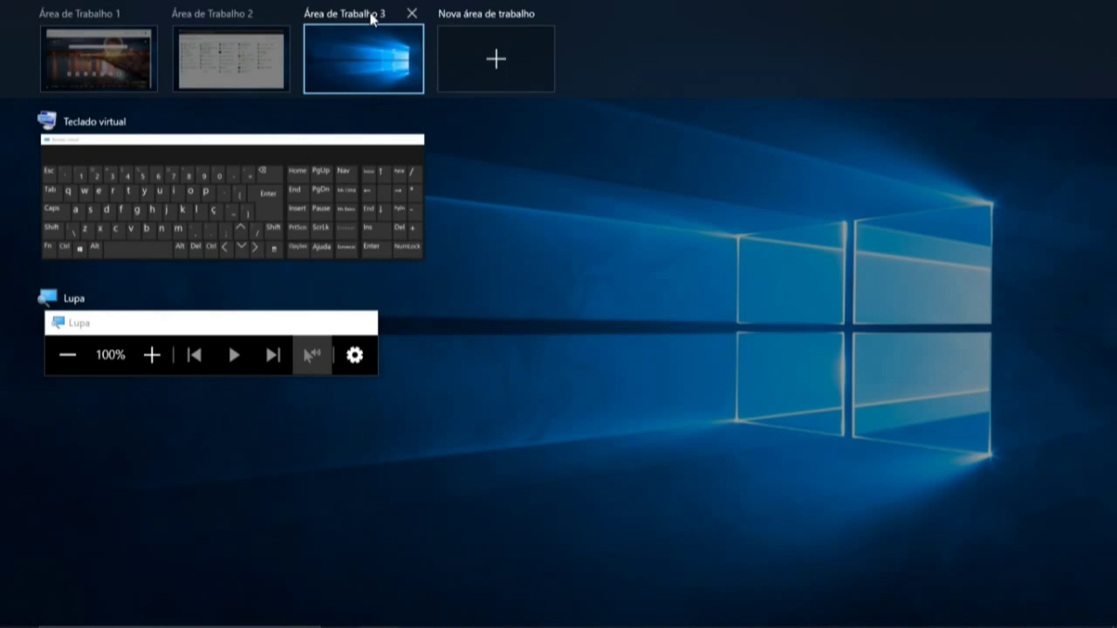
{"action": "left_click", "coordinate": [288, 209]}
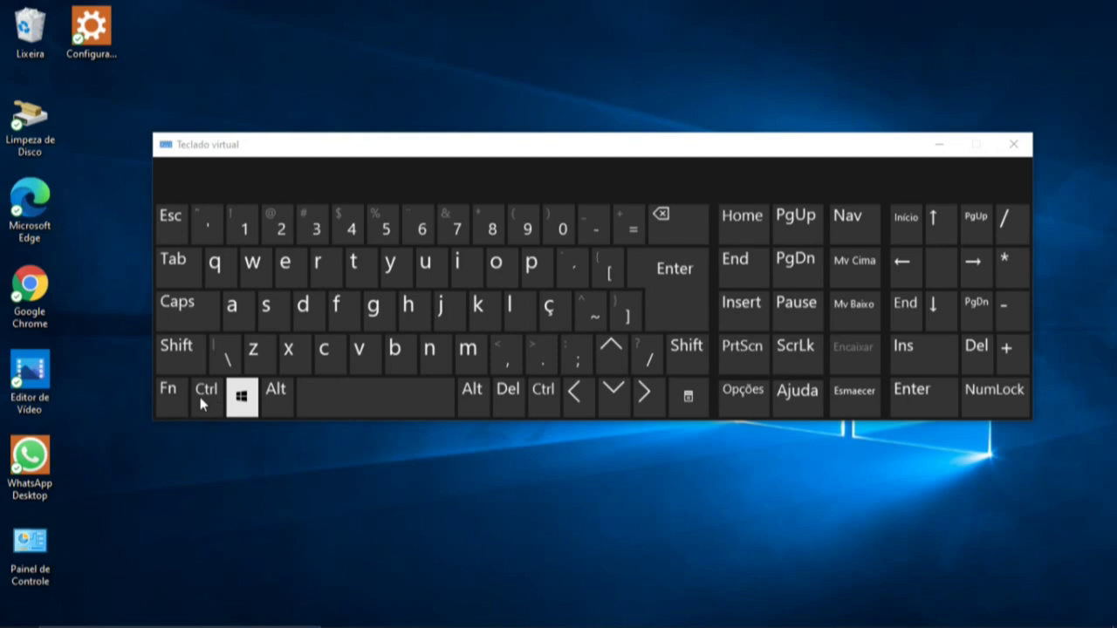
{"action": "left_click", "coordinate": [204, 397]}
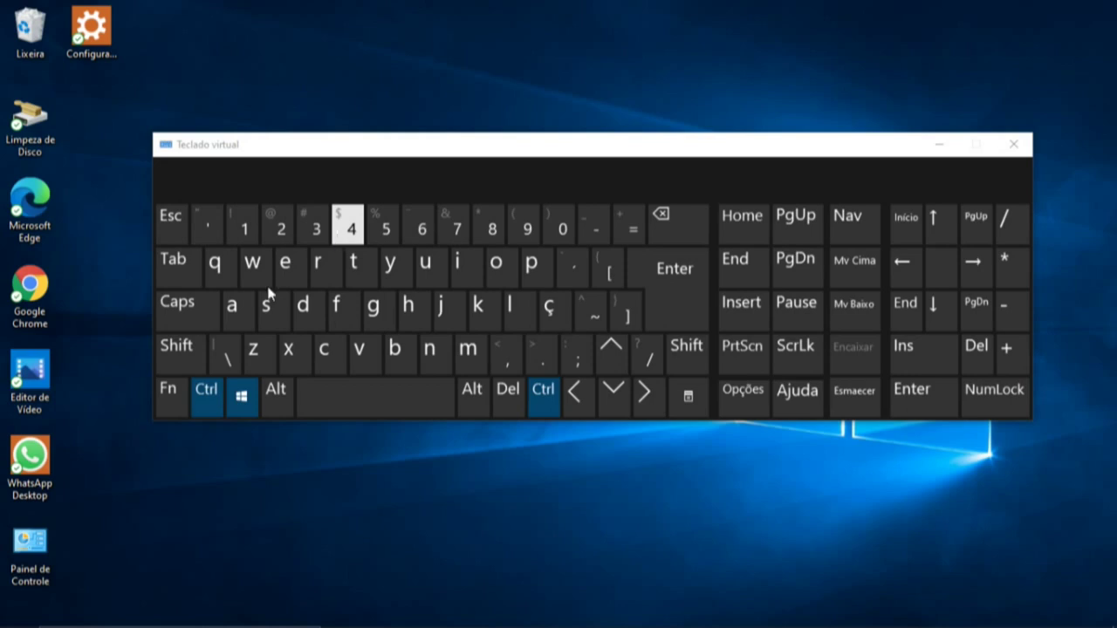
{"action": "left_click", "coordinate": [172, 408]}
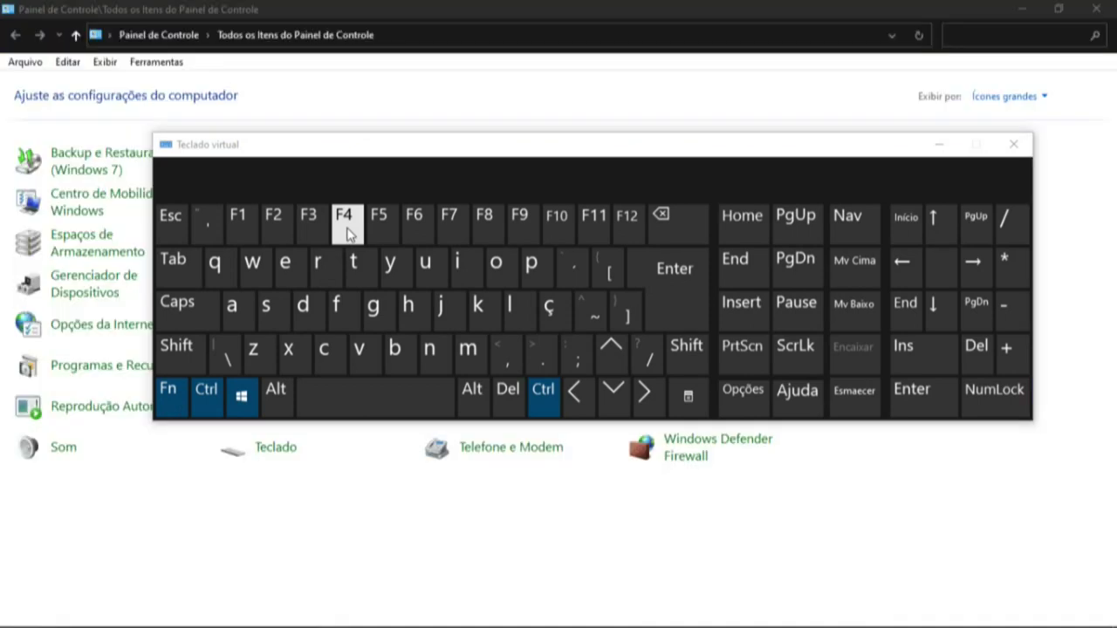
{"action": "left_click", "coordinate": [345, 229]}
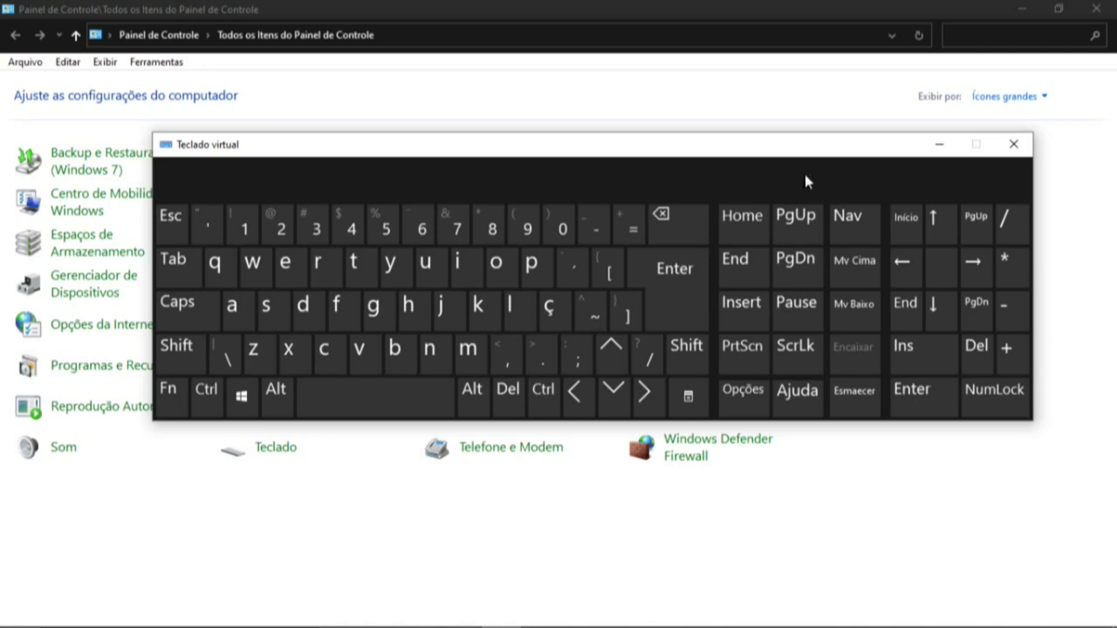
Minimize and restore the virtual keyboard, and toggle its Fn key to show the F1–F12 function keys.
{"action": "key", "text": "alt+F4"}
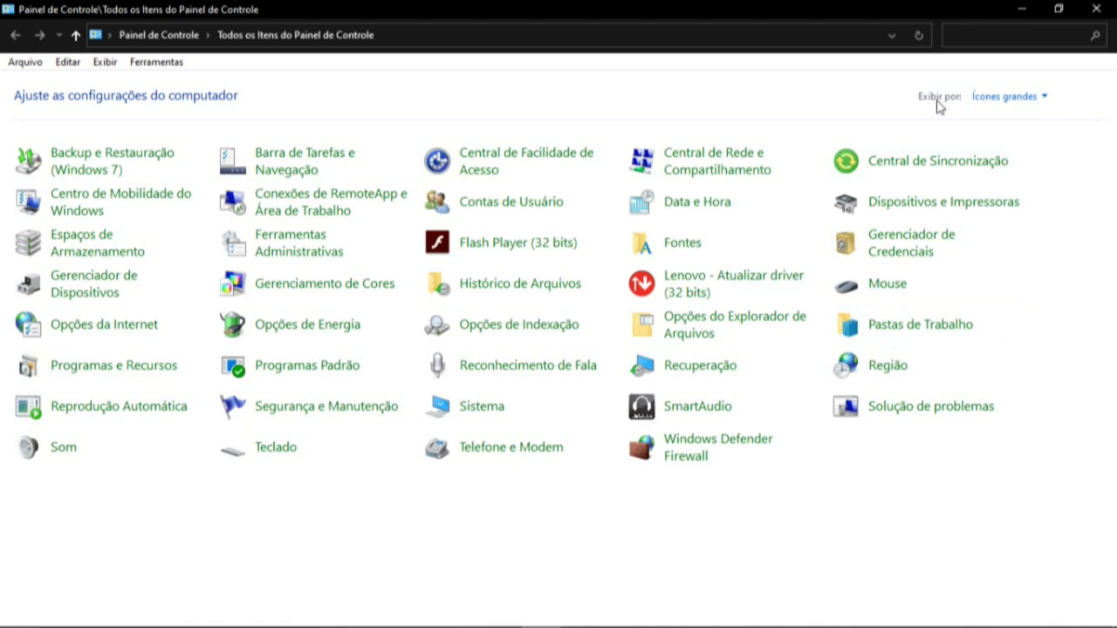
{"action": "key", "text": "ctrl+super+o"}
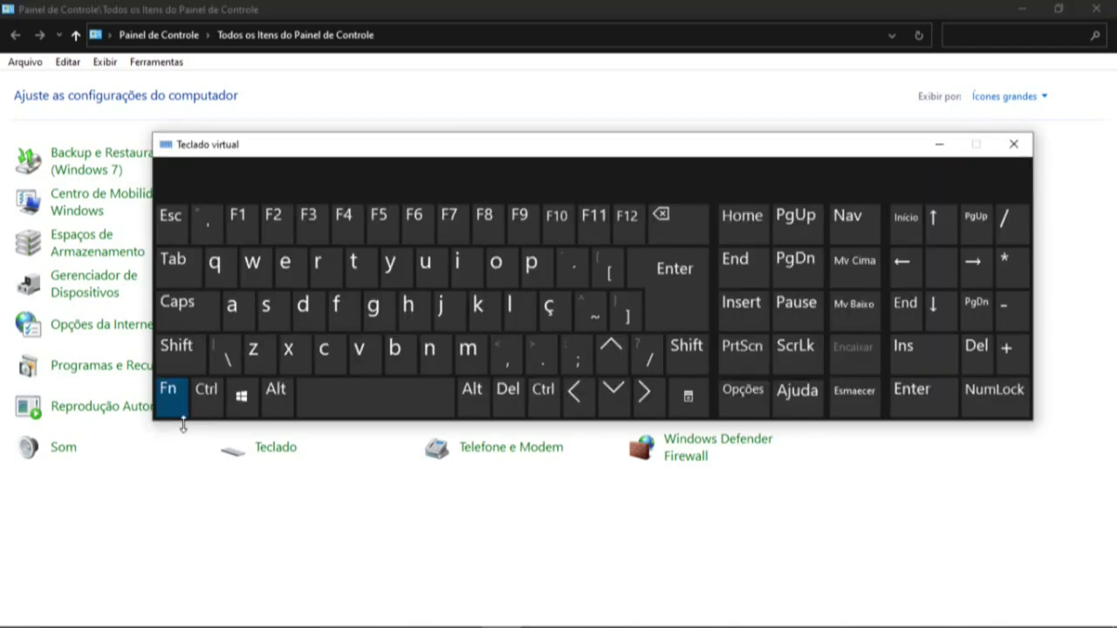
{"action": "left_click", "coordinate": [327, 264]}
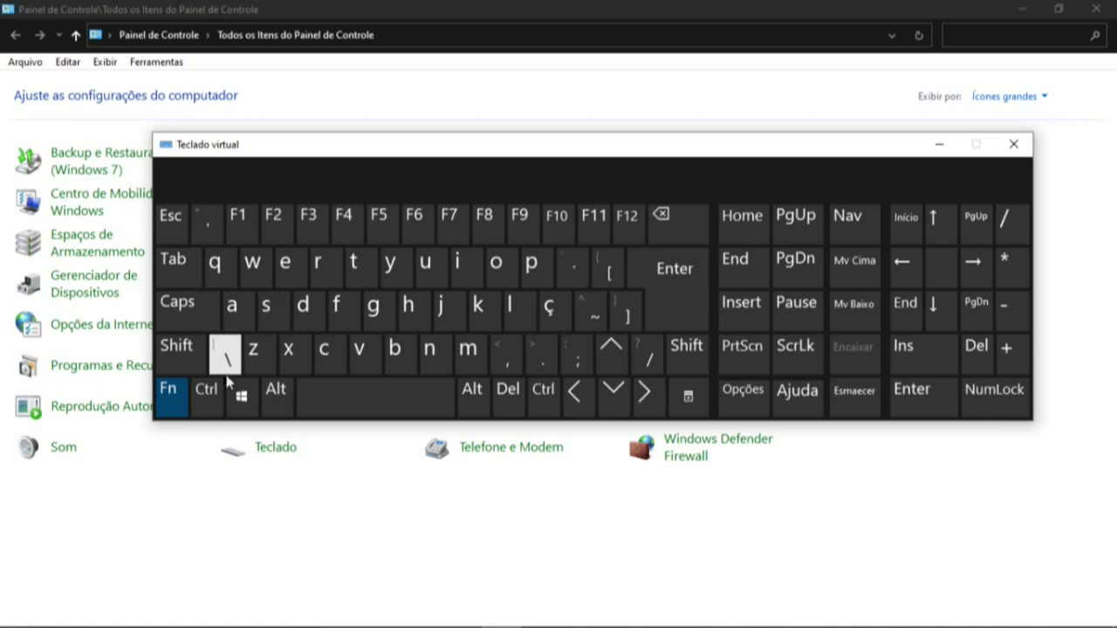
{"action": "left_click", "coordinate": [173, 411]}
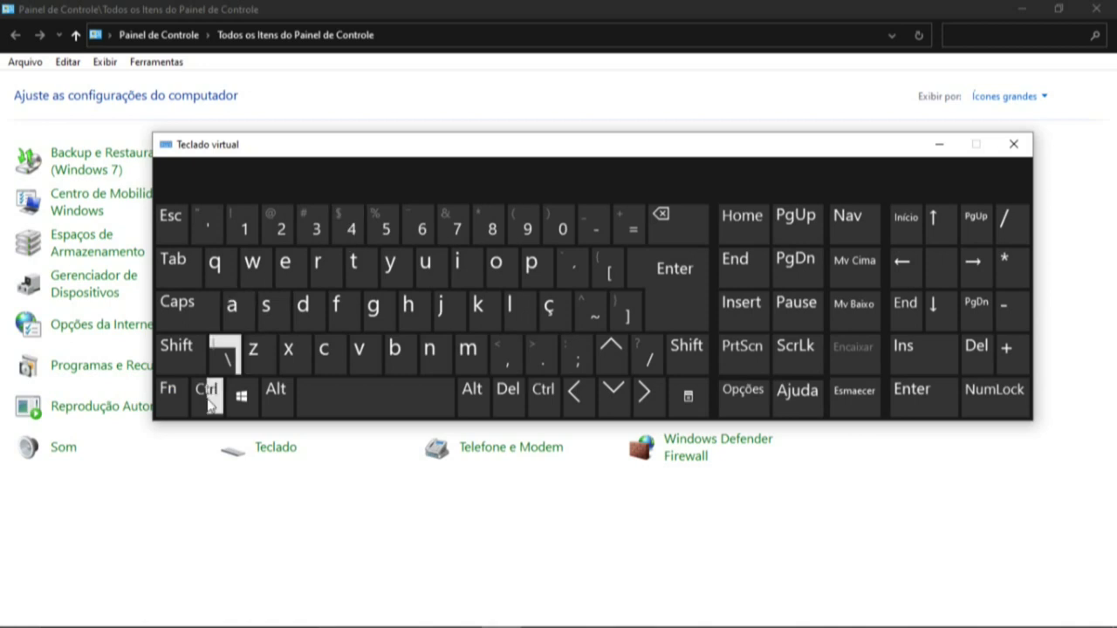
{"action": "left_click", "coordinate": [177, 419]}
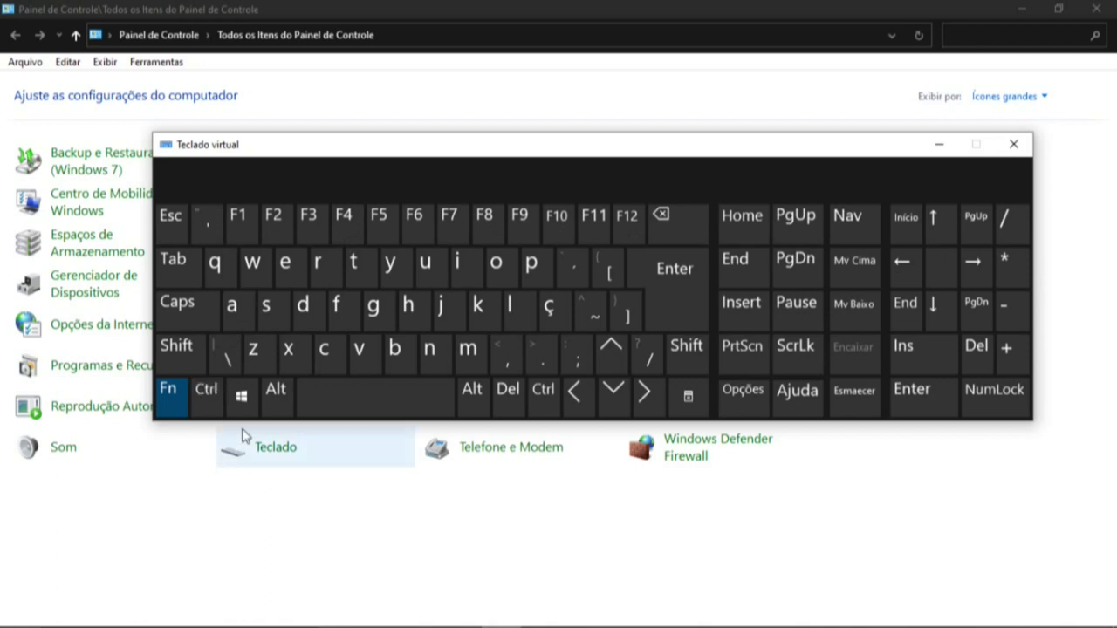
Demonstrate the Ctrl and 4 keys on the virtual keyboard and return focus to the Painel de Controle window.
{"action": "key", "text": "ctrl"}
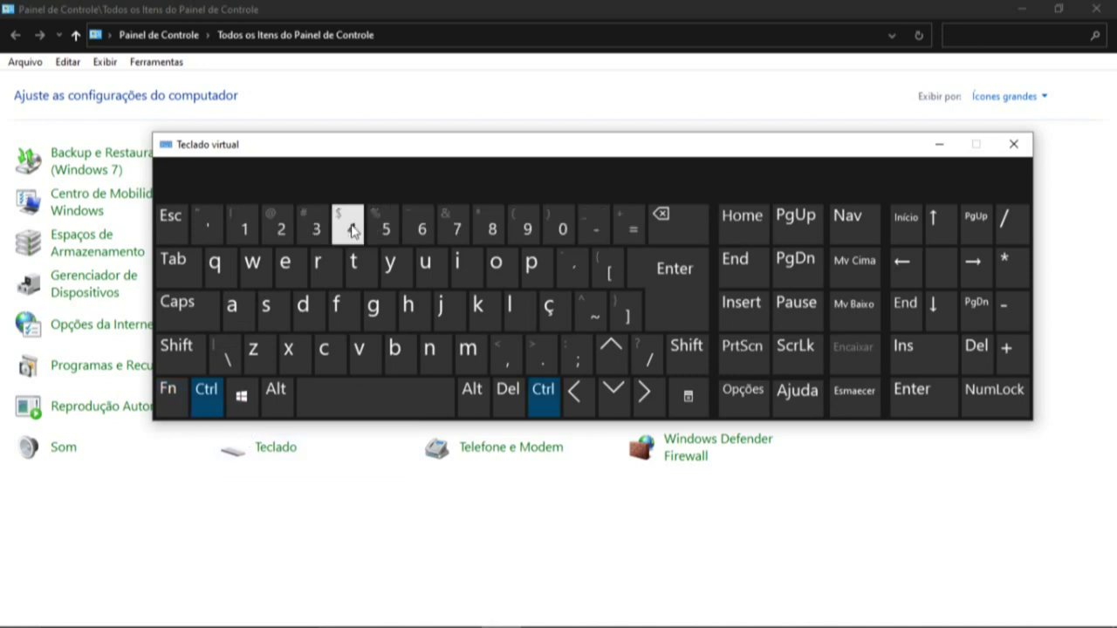
{"action": "left_click", "coordinate": [352, 229]}
{"action": "left_click", "coordinate": [288, 496]}
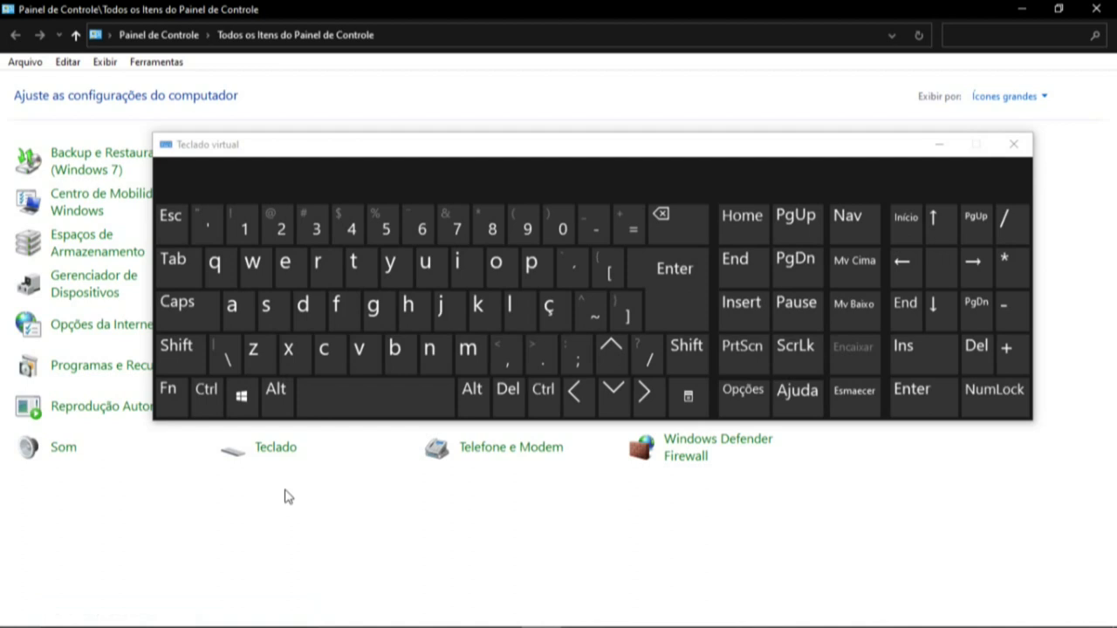
Open Task View using the Windows and Tab keys of the virtual keyboard, and return to the Painel de Controle window.
{"action": "left_click", "coordinate": [243, 401]}
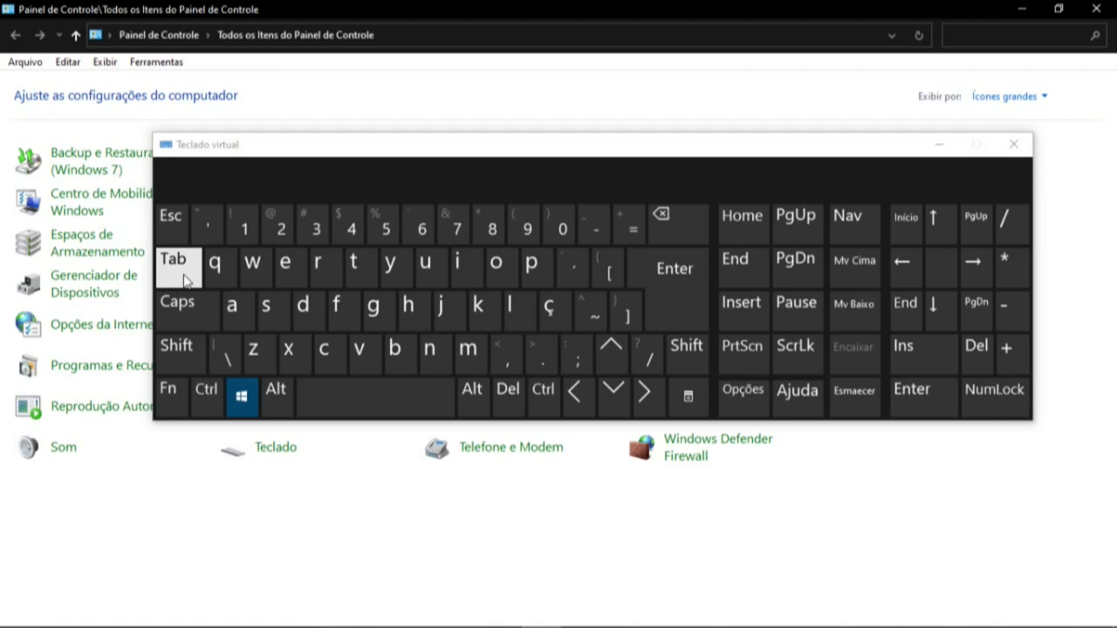
{"action": "left_click", "coordinate": [185, 279]}
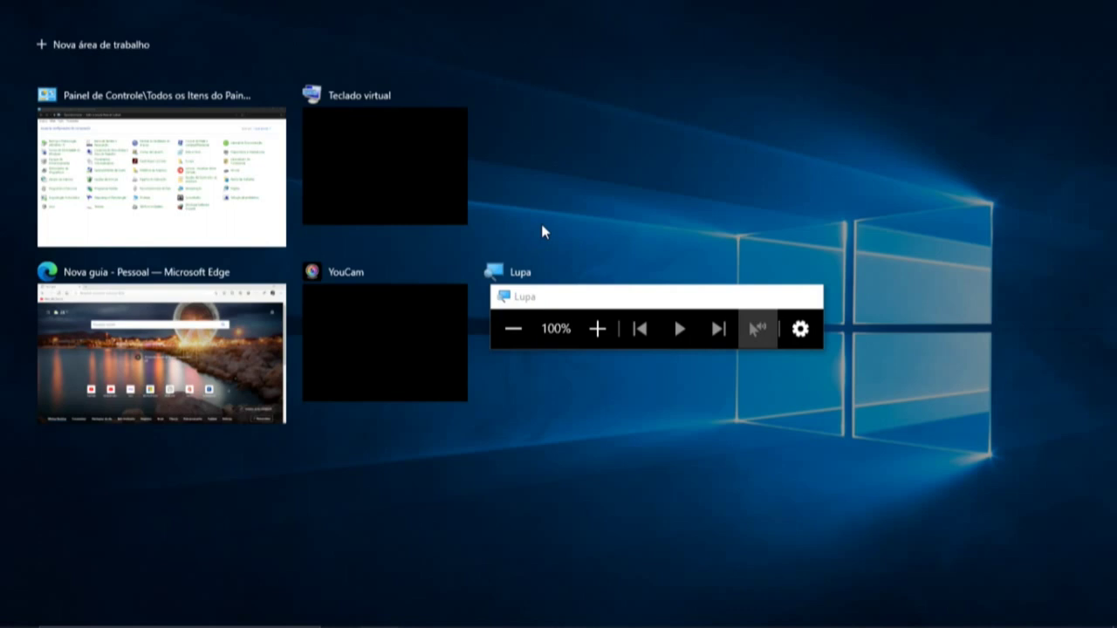
{"action": "left_click", "coordinate": [587, 215]}
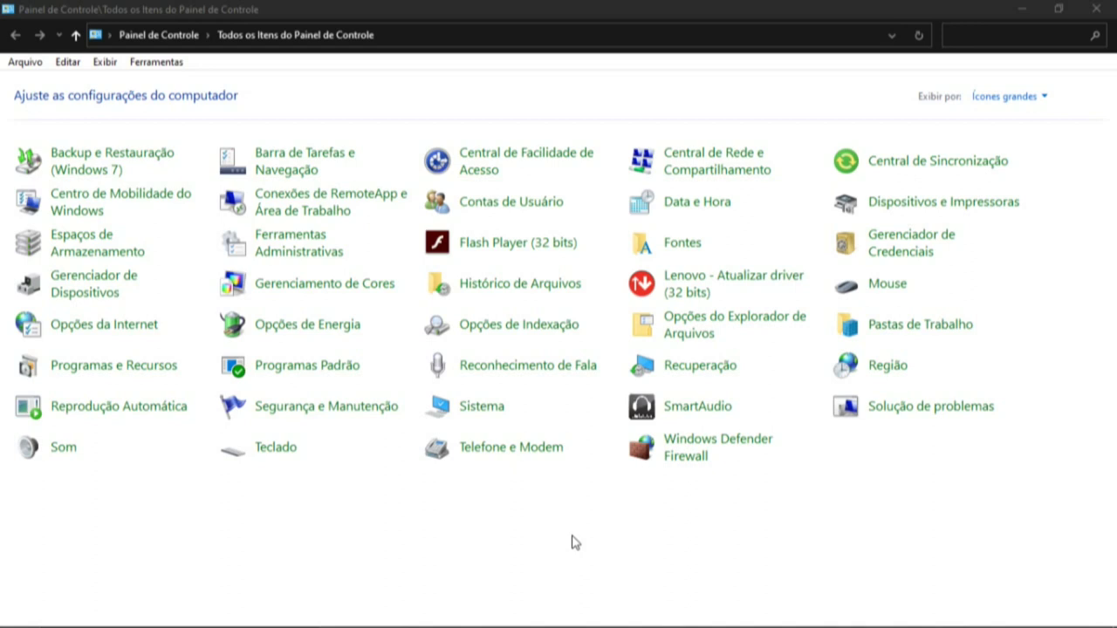
Bring up the virtual keyboard again and demonstrate the Alt and Tab combination for switching windows on it.
{"action": "key", "text": "ctrl+super+o"}
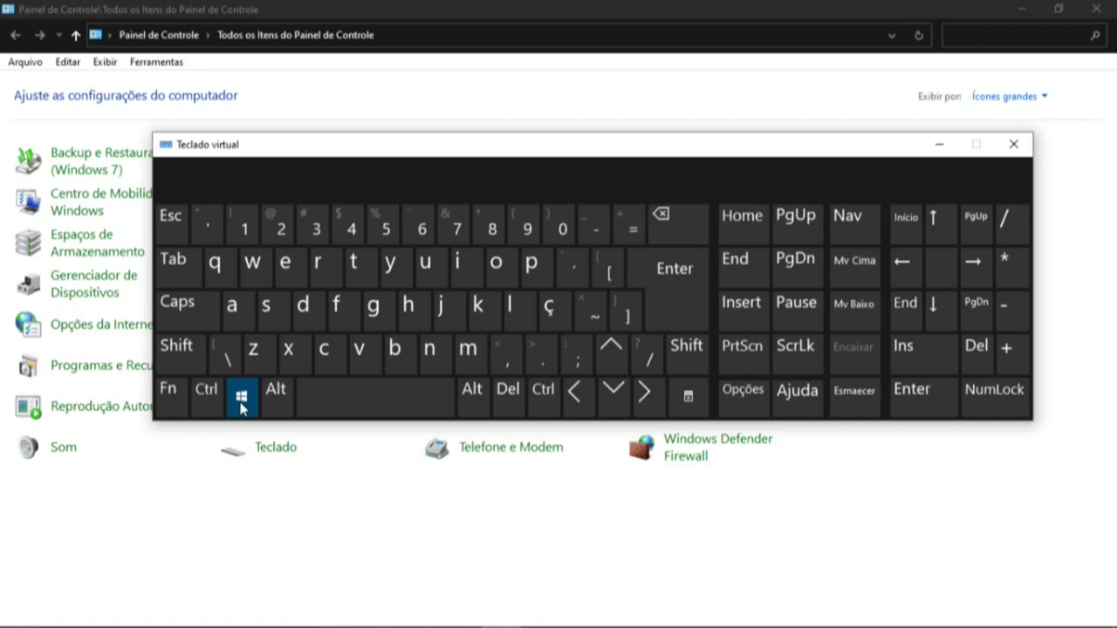
{"action": "key", "text": "alt"}
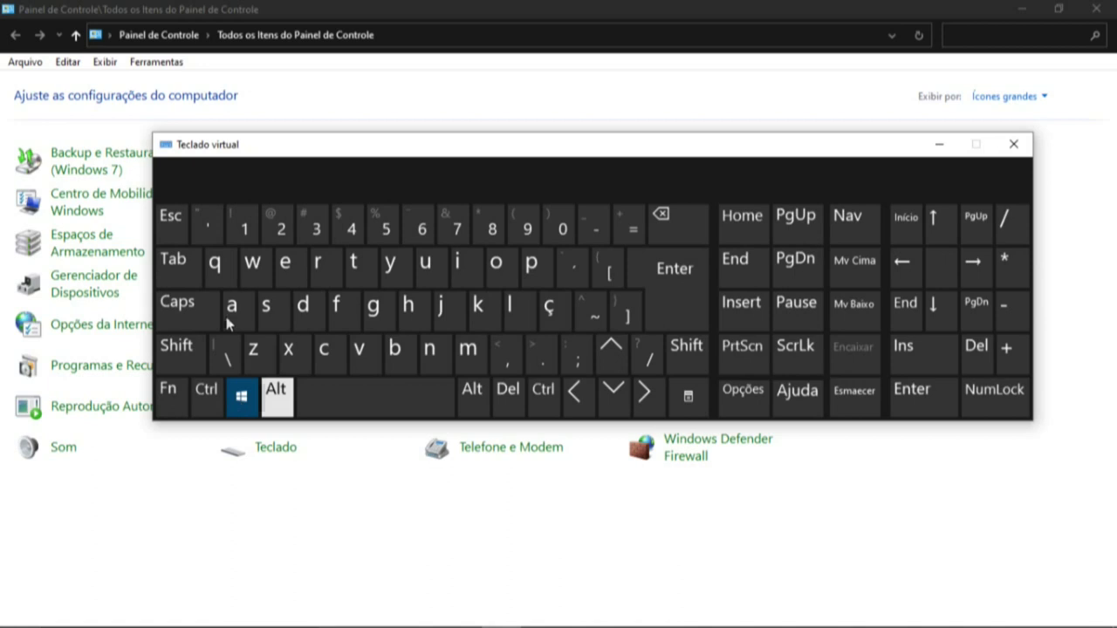
{"action": "left_click", "coordinate": [182, 268]}
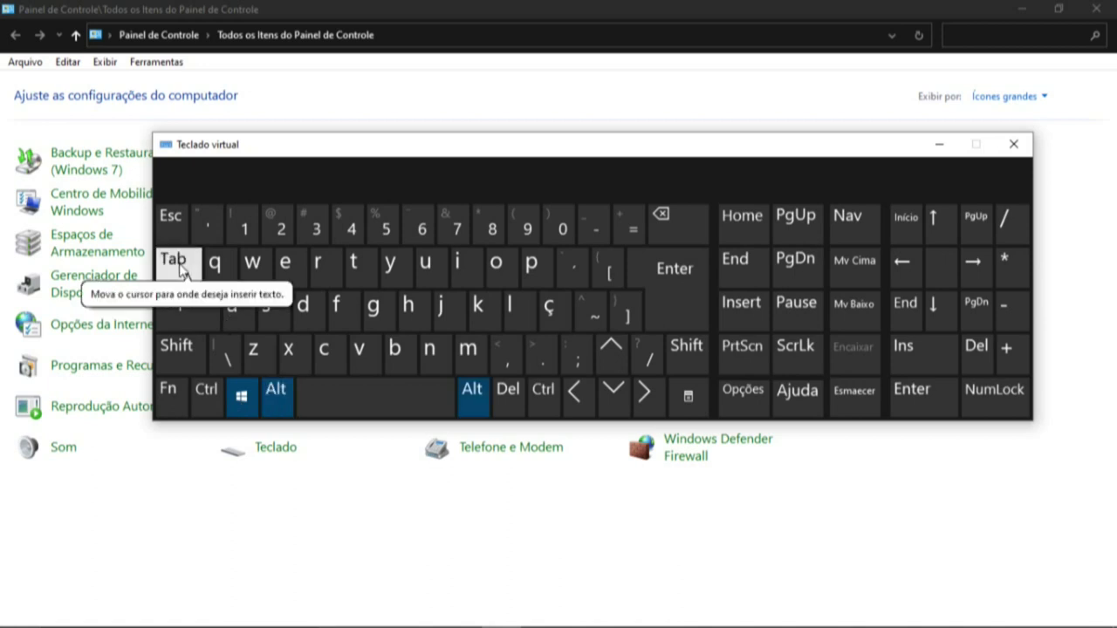
{"action": "left_click", "coordinate": [181, 269]}
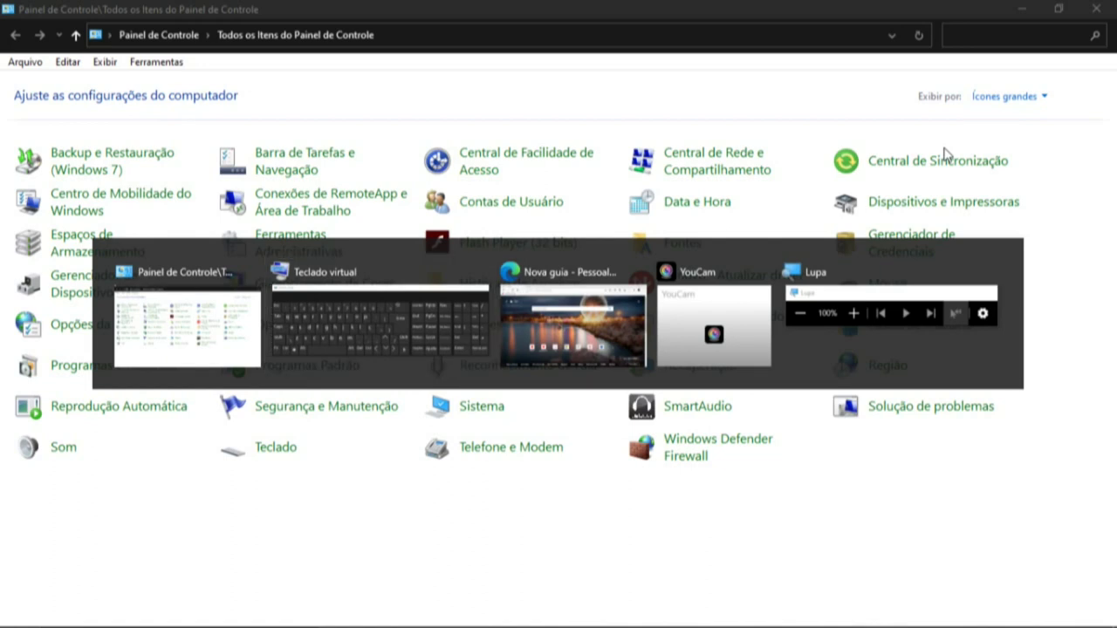
Cycle the window switcher's selection forward through the open windows to Lupa and back again.
{"action": "key", "text": "Tab"}
{"action": "key", "text": "Tab"}
{"action": "key", "text": "Tab"}
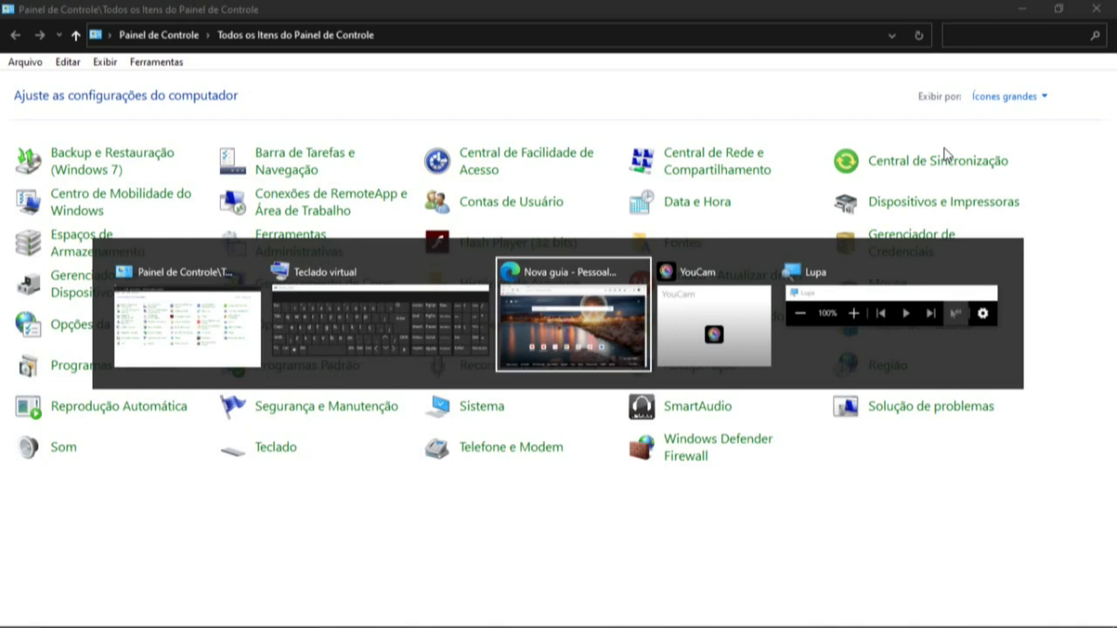
{"action": "key", "text": "Tab"}
{"action": "key", "text": "Tab"}
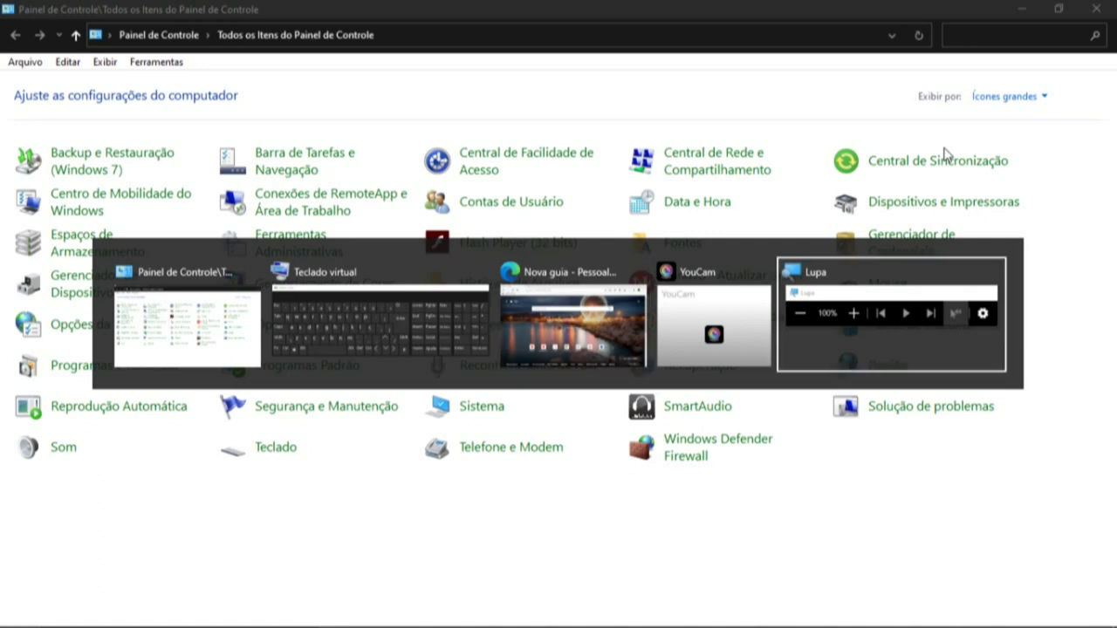
{"action": "key", "text": "shift+Tab"}
{"action": "key", "text": "shift+Tab"}
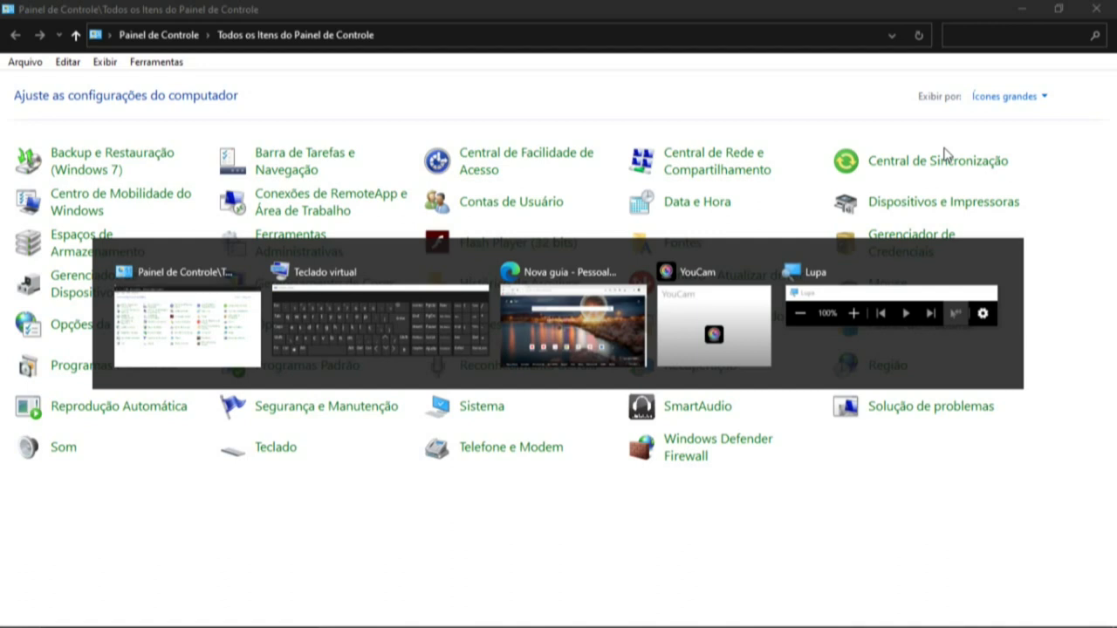
Switch to the Microsoft Edge window and return to Painel de Controle with the window switcher.
{"action": "key", "text": "alt+Tab"}
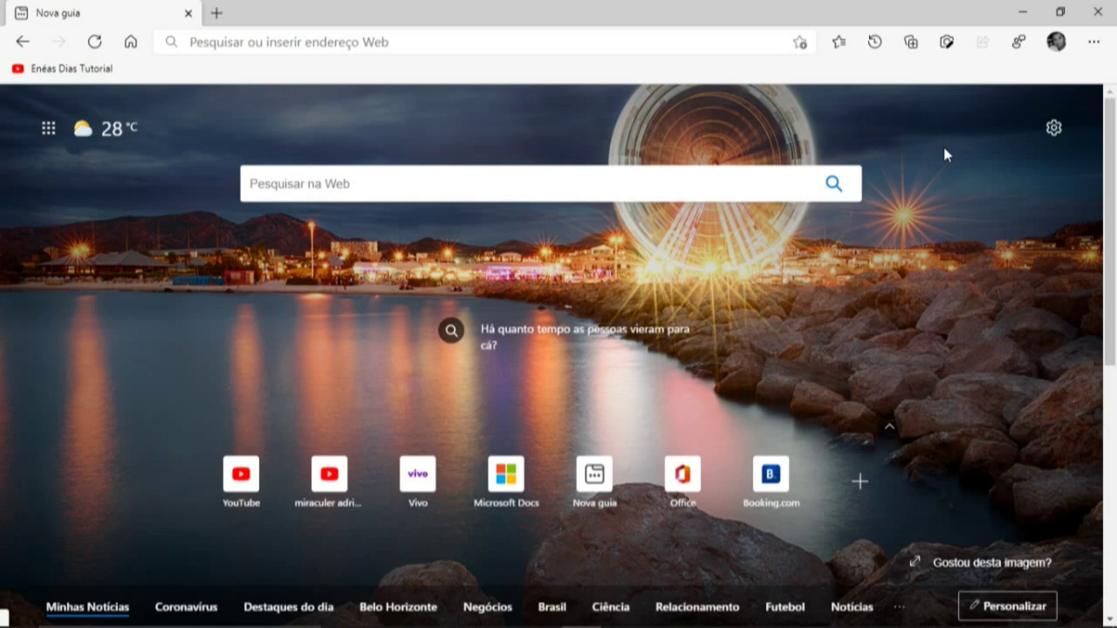
{"action": "key", "text": "alt+Tab"}
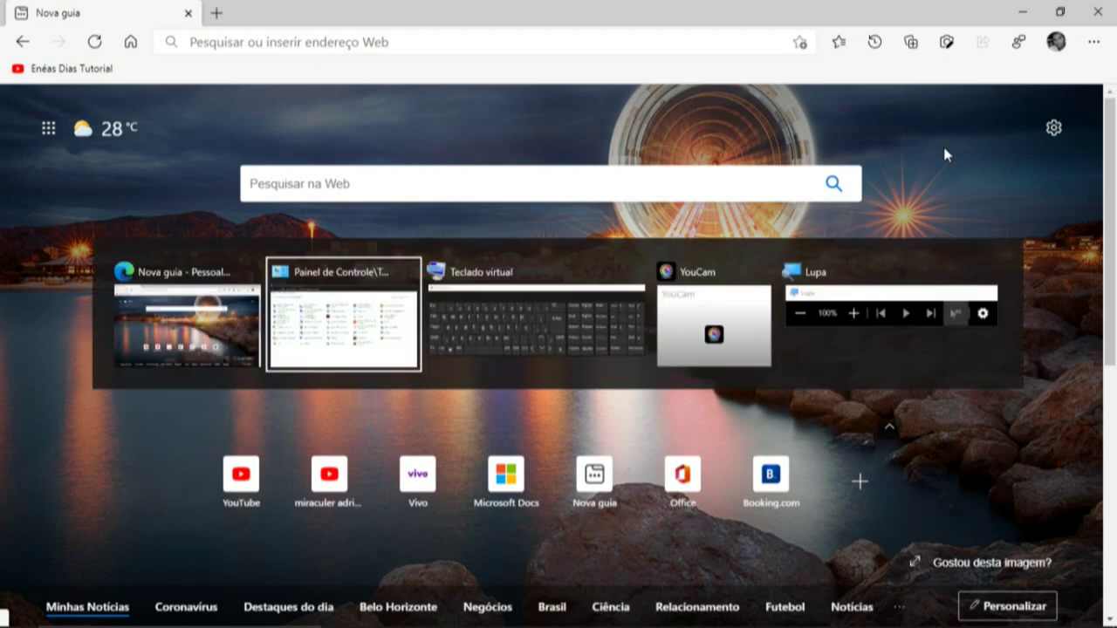
{"action": "key", "text": "Escape"}
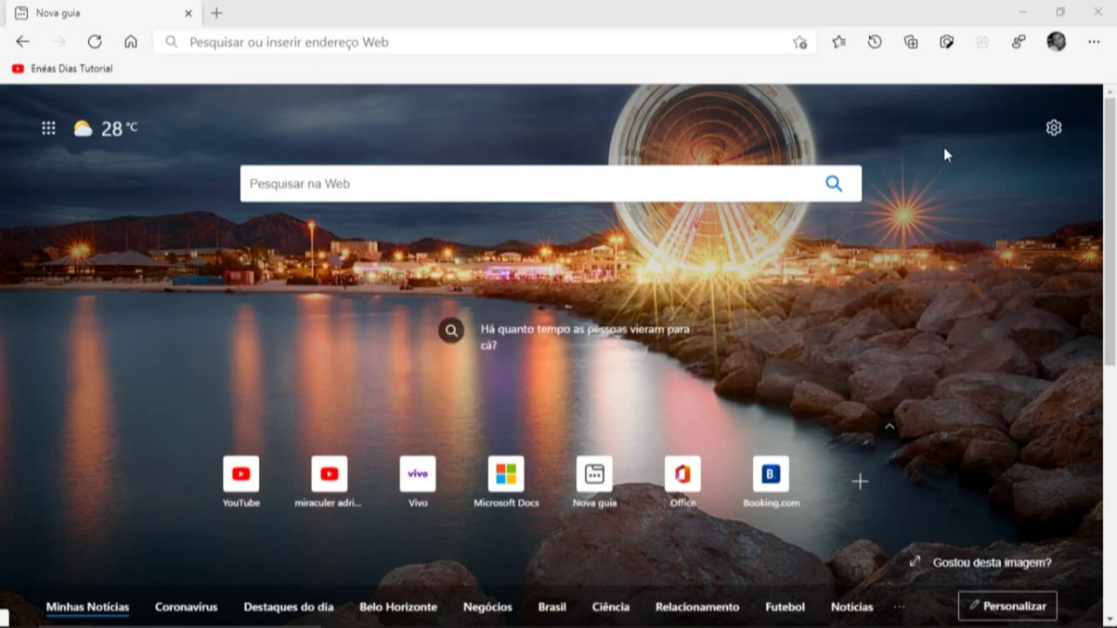
{"action": "key", "text": "alt+Tab"}
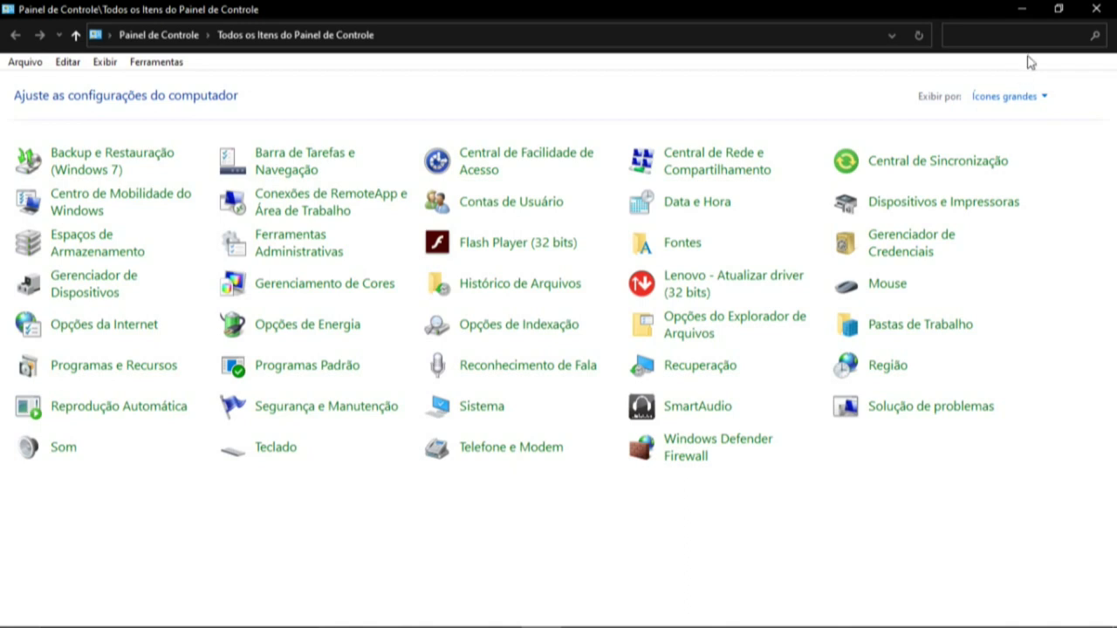
Restore the maximized Painel de Controle and Edge windows to their smaller size, and show the desktop.
{"action": "left_click", "coordinate": [1057, 8]}
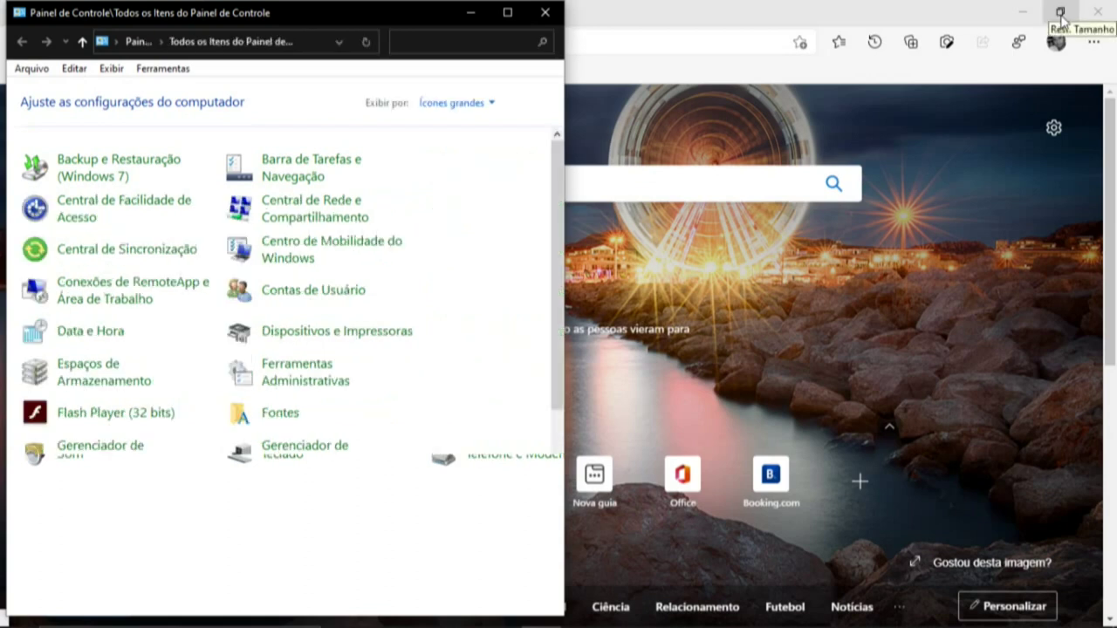
{"action": "left_click", "coordinate": [1061, 17]}
{"action": "left_click", "coordinate": [1061, 14]}
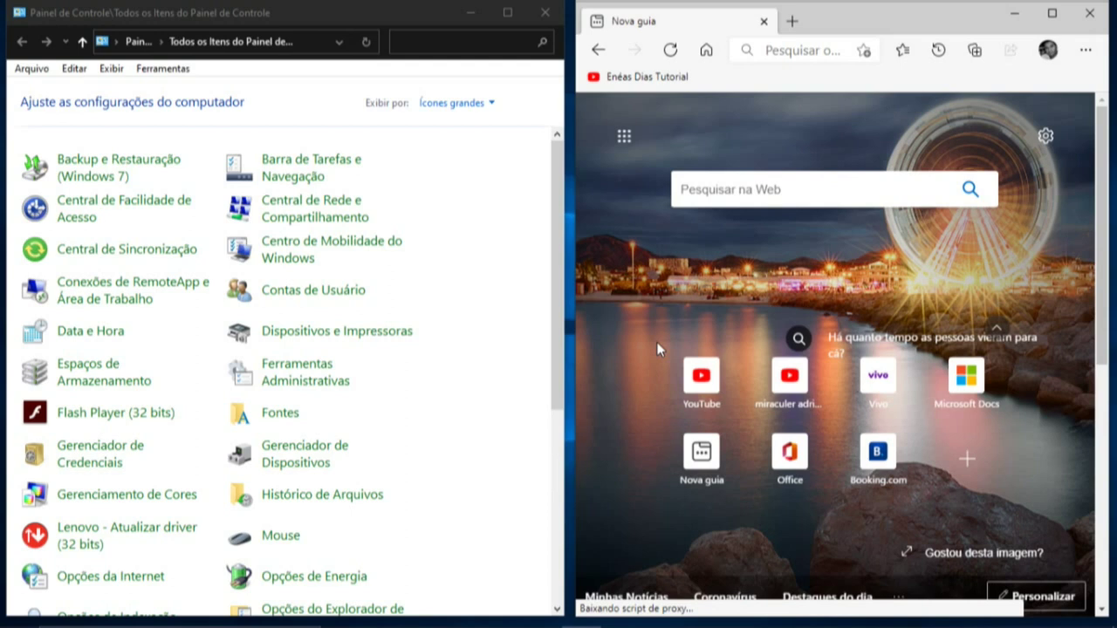
{"action": "key", "text": "super+d"}
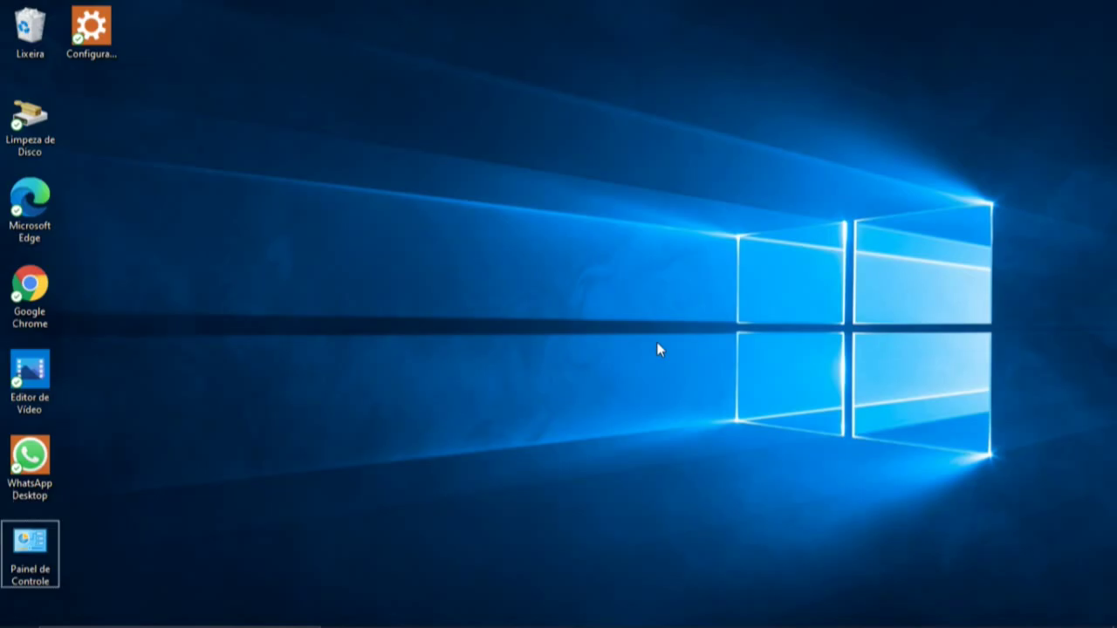